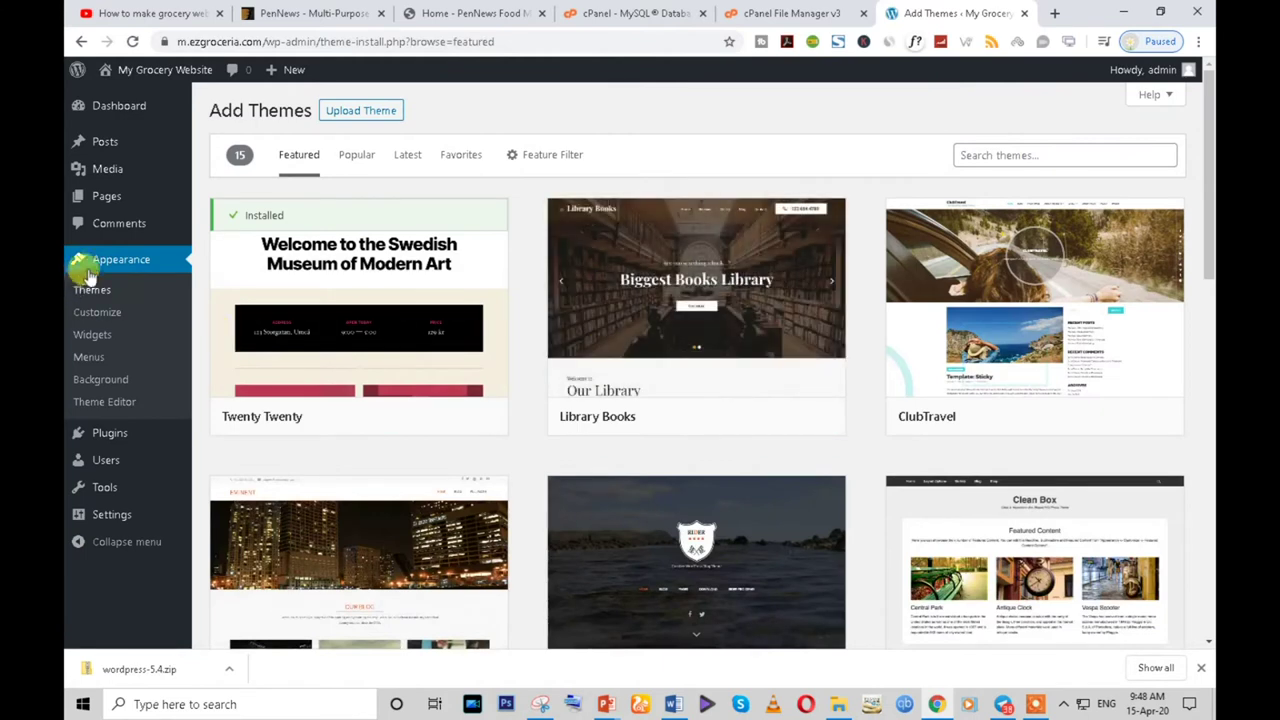
Step: Open the theme upload form on the Add Themes page
{"action": "left_click", "coordinate": [88, 289]}
{"action": "left_click", "coordinate": [356, 112]}
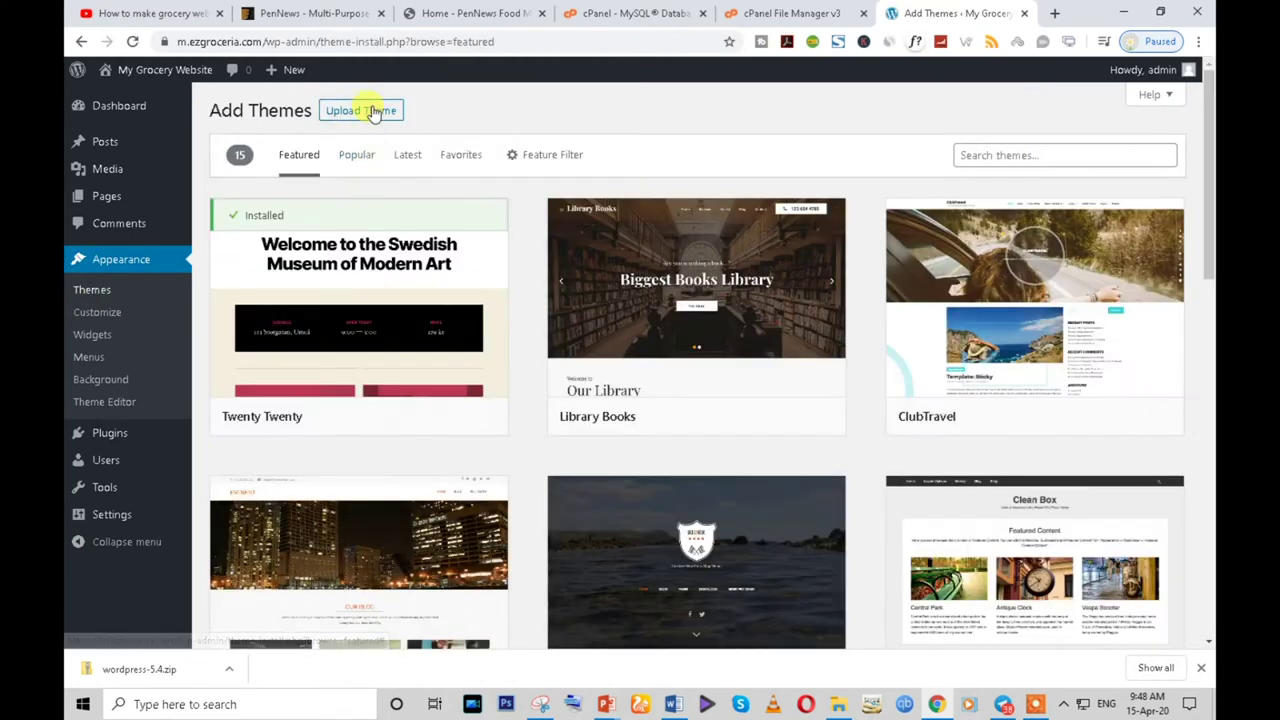
{"action": "left_click", "coordinate": [372, 111]}
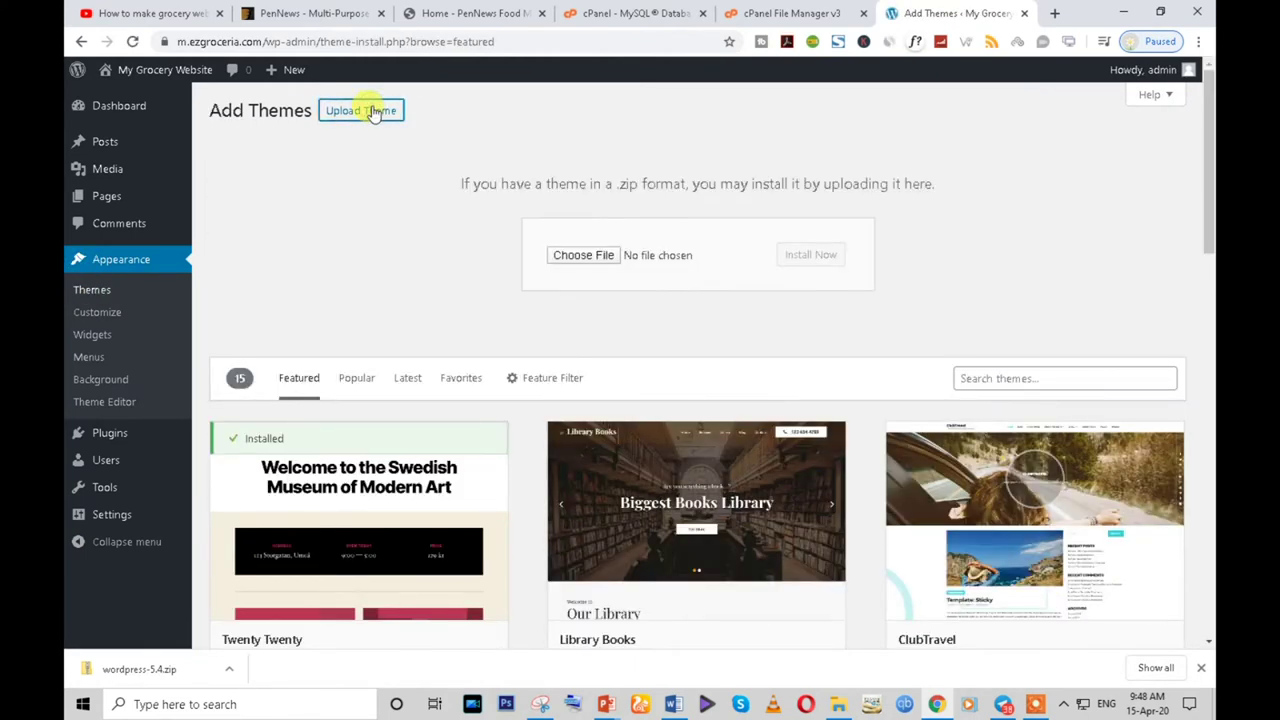
Step: Look over the PenNews item page on ThemeForest and return to the WordPress theme upload form
{"action": "left_click", "coordinate": [310, 13]}
{"action": "scroll", "coordinate": [414, 423], "scroll_direction": "down", "scroll_amount": 3}
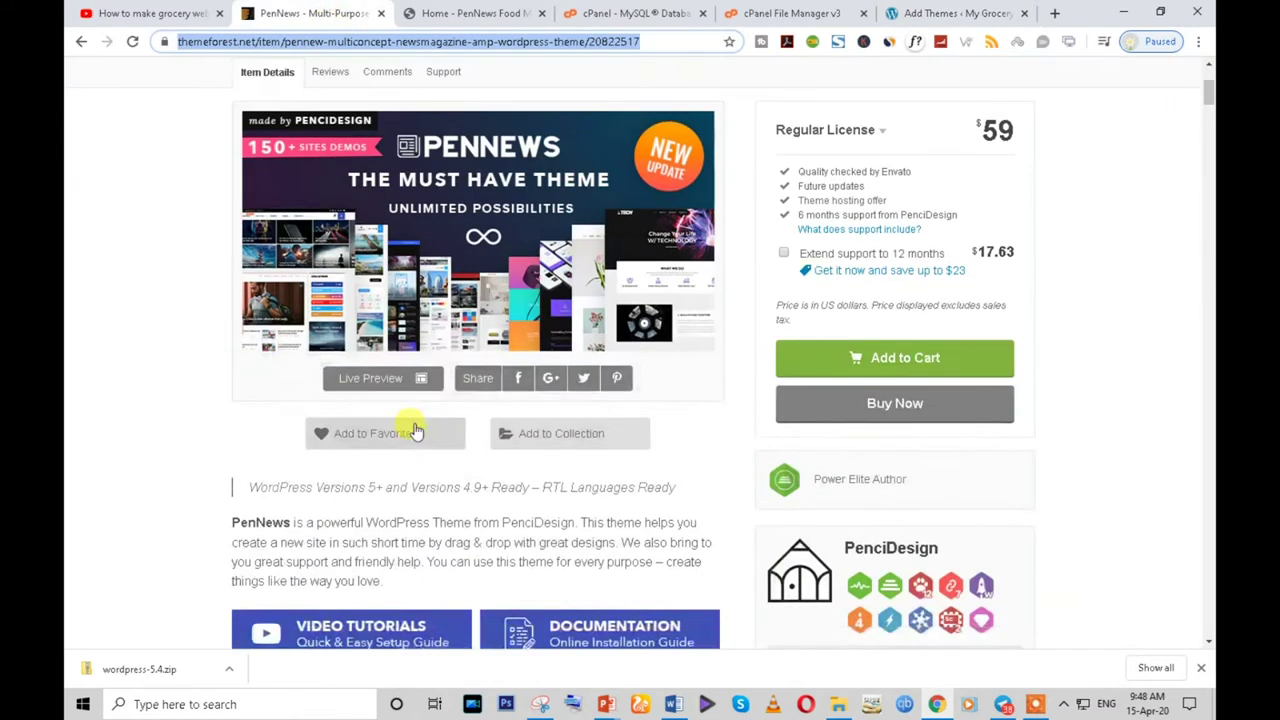
{"action": "left_click", "coordinate": [470, 13]}
{"action": "left_click", "coordinate": [790, 13]}
{"action": "left_click", "coordinate": [905, 12]}
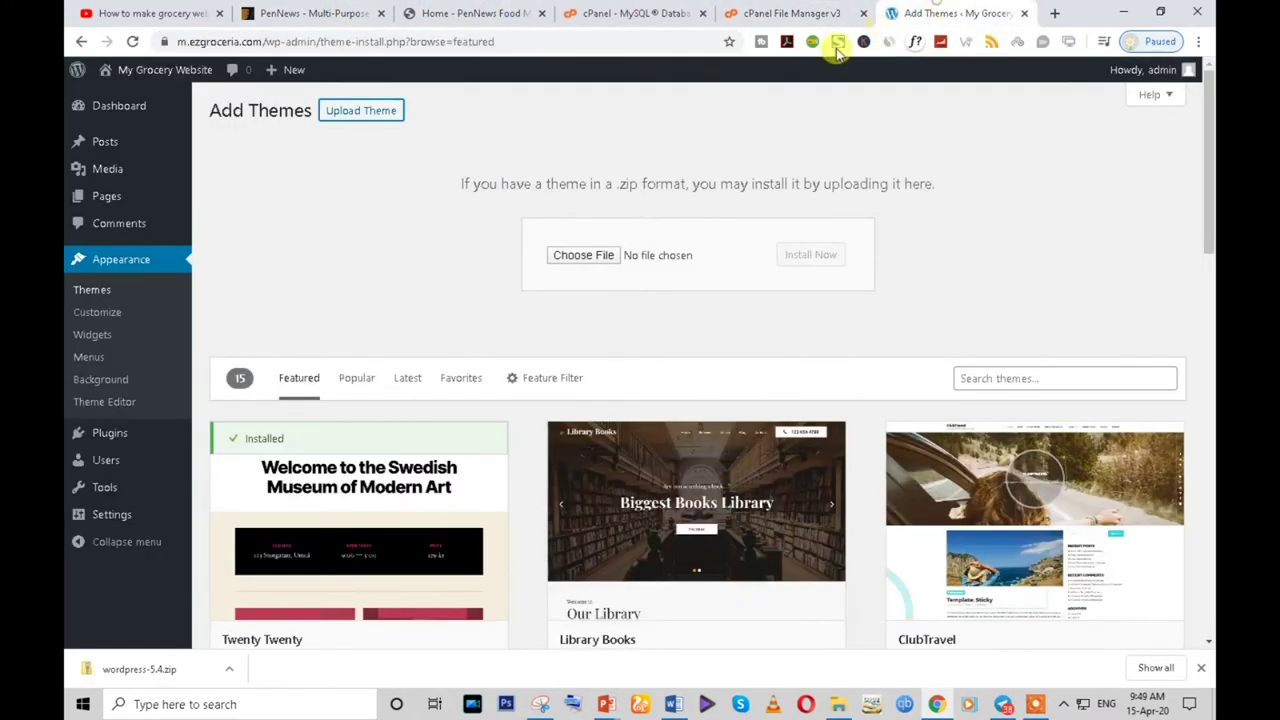
Step: Choose a theme file to upload, browsing on Data (D:) through Web, theme file and CMS Themes into the inner pennews_63 folder
{"action": "left_click", "coordinate": [566, 256]}
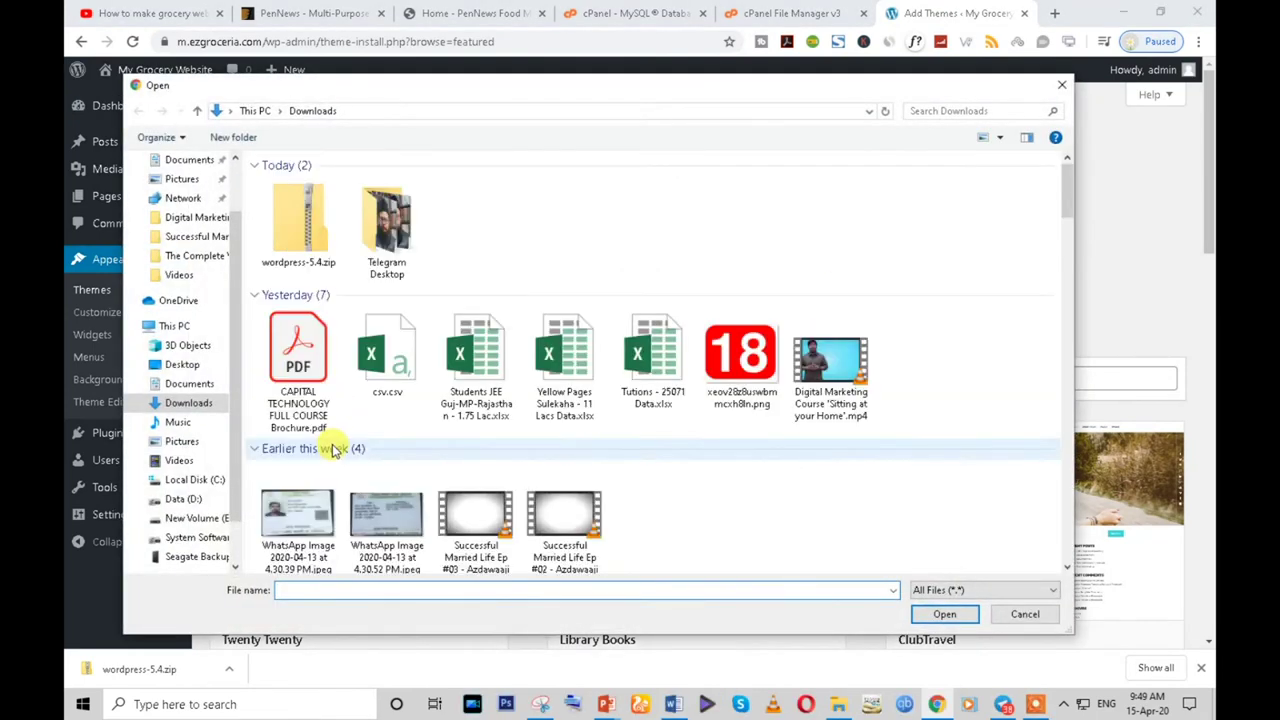
{"action": "scroll", "coordinate": [334, 443], "scroll_direction": "down", "scroll_amount": 10}
{"action": "left_click", "coordinate": [222, 500]}
{"action": "double_click", "coordinate": [323, 398]}
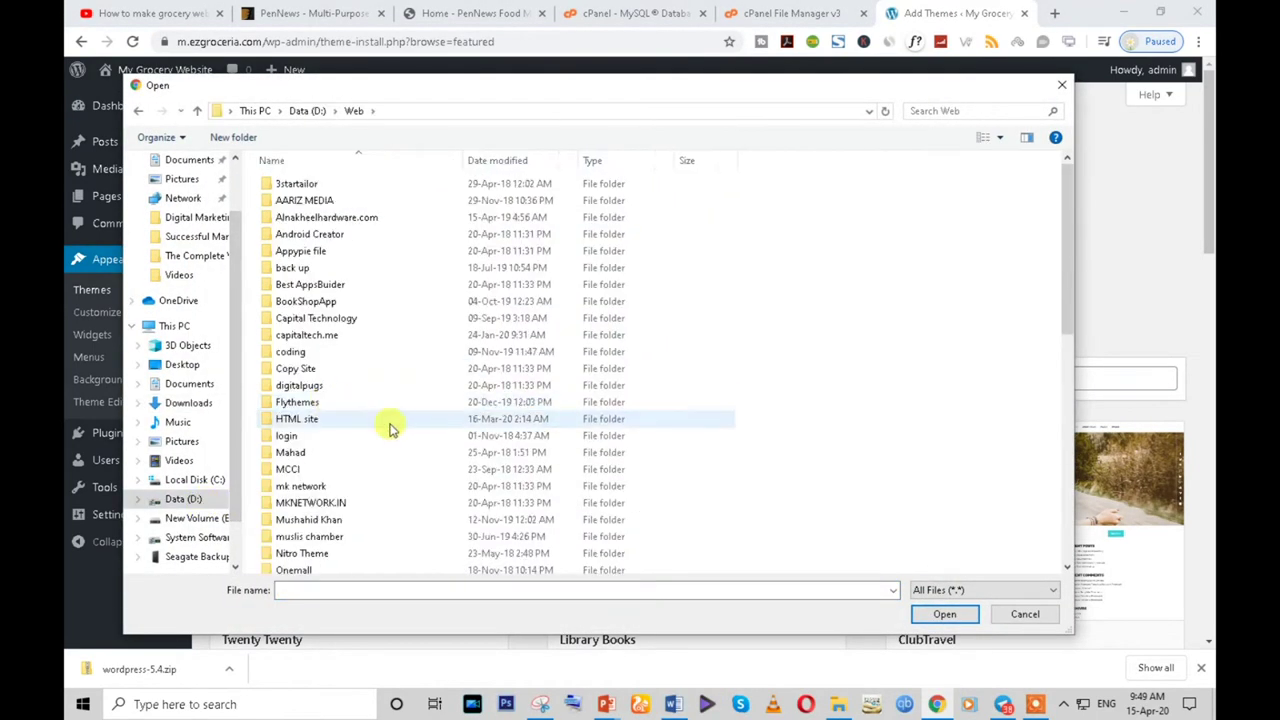
{"action": "scroll", "coordinate": [466, 460], "scroll_direction": "down", "scroll_amount": 3}
{"action": "scroll", "coordinate": [337, 549], "scroll_direction": "down", "scroll_amount": 2}
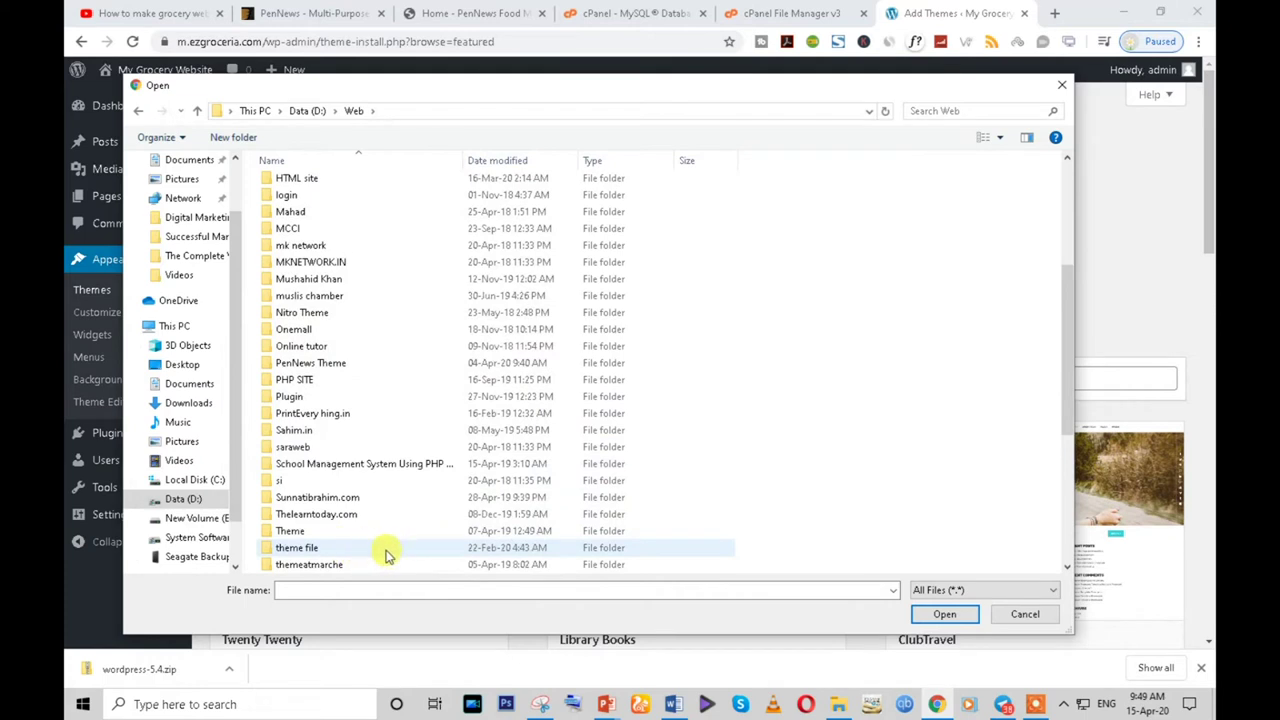
{"action": "scroll", "coordinate": [388, 556], "scroll_direction": "down", "scroll_amount": 2}
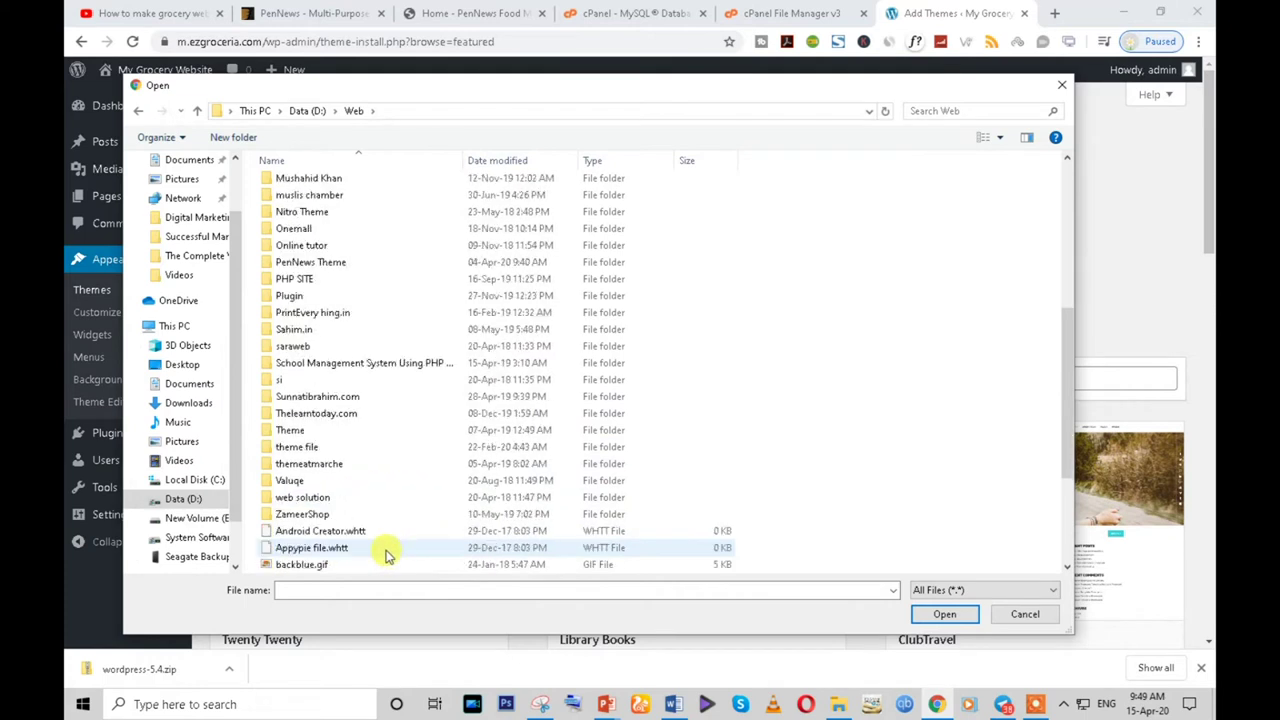
{"action": "double_click", "coordinate": [327, 449]}
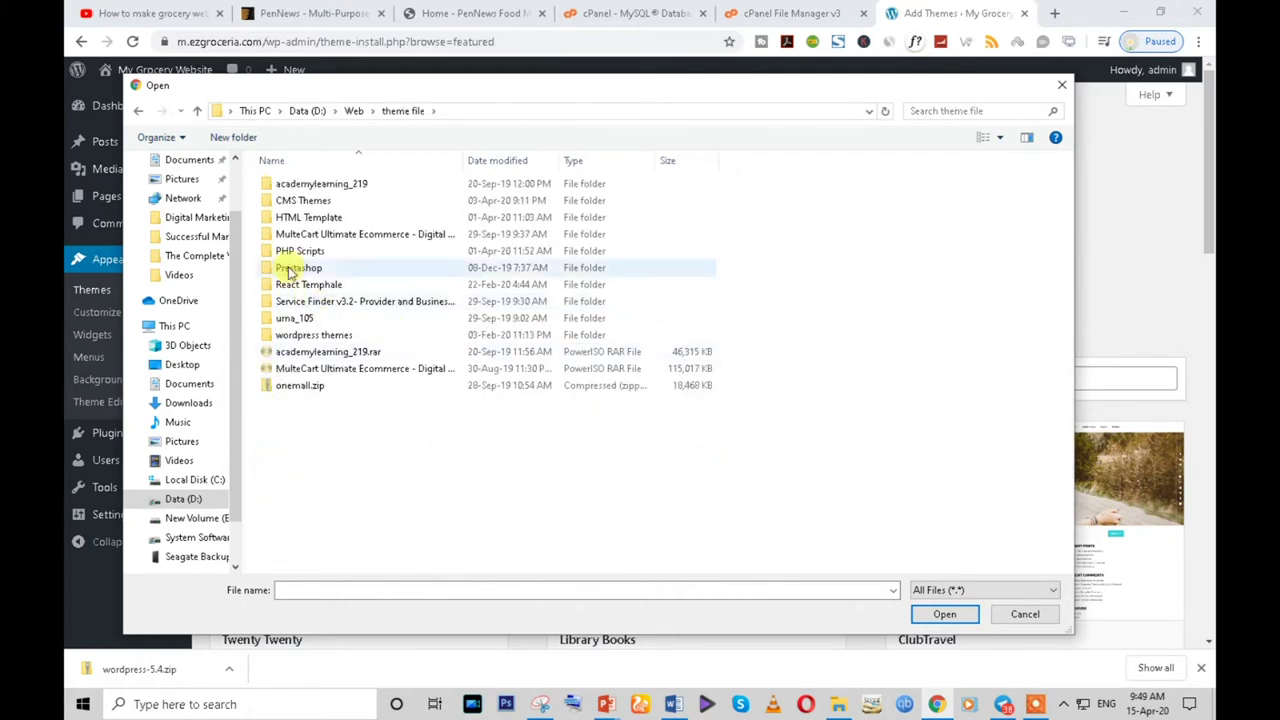
{"action": "double_click", "coordinate": [297, 203]}
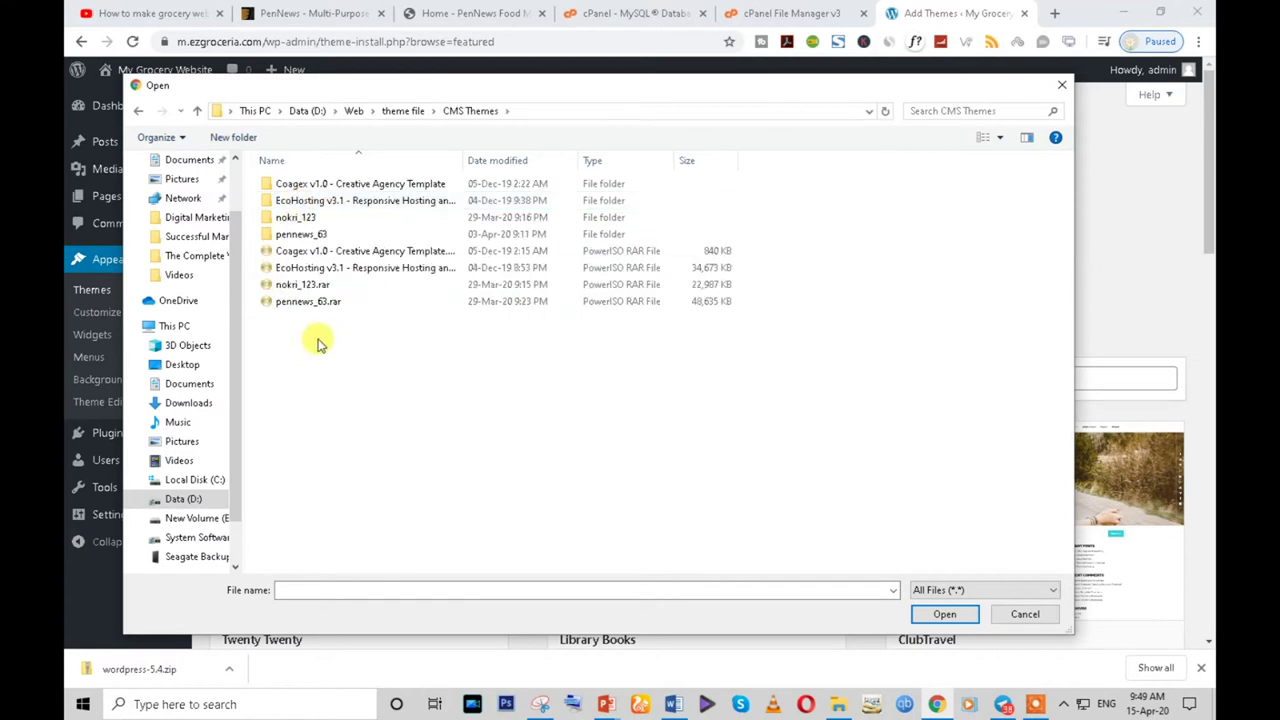
{"action": "double_click", "coordinate": [309, 234]}
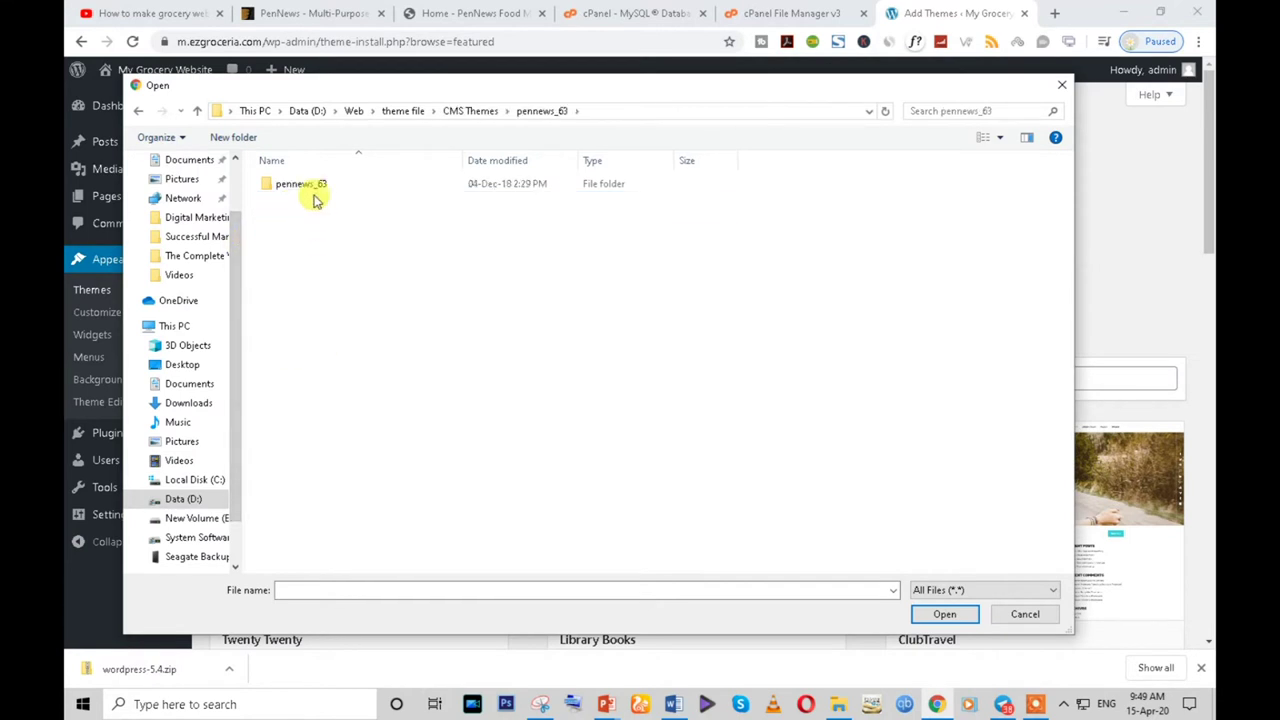
{"action": "left_click", "coordinate": [313, 193]}
{"action": "double_click", "coordinate": [313, 193]}
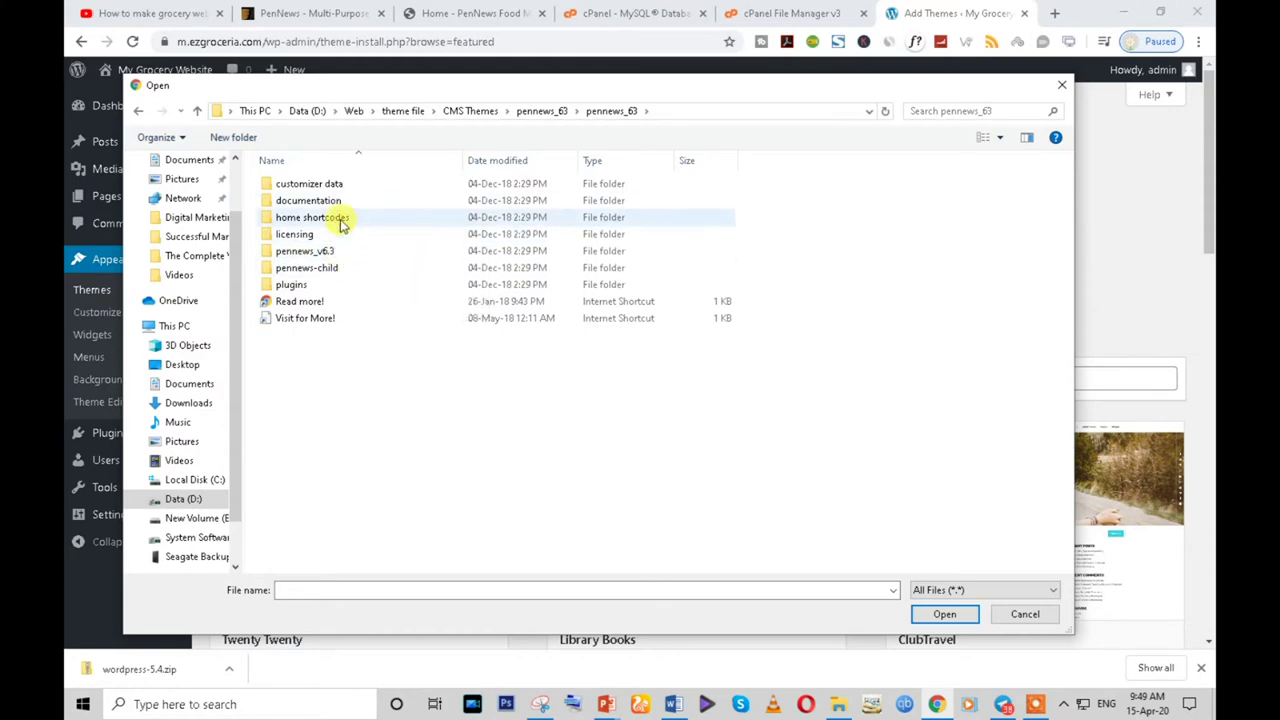
Step: Look through the text files in the home shortcodes folder and go back to its parent folder
{"action": "double_click", "coordinate": [337, 217]}
{"action": "scroll", "coordinate": [343, 357], "scroll_direction": "down", "scroll_amount": 12}
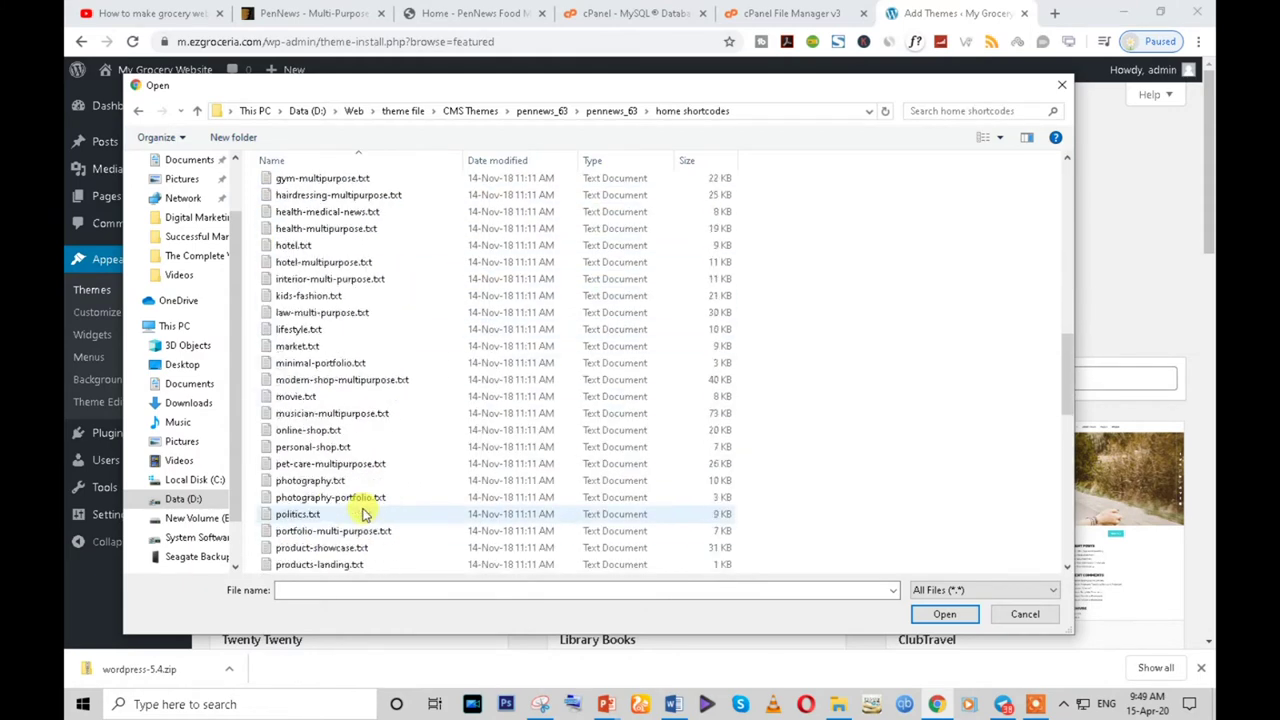
{"action": "scroll", "coordinate": [365, 514], "scroll_direction": "up", "scroll_amount": 12}
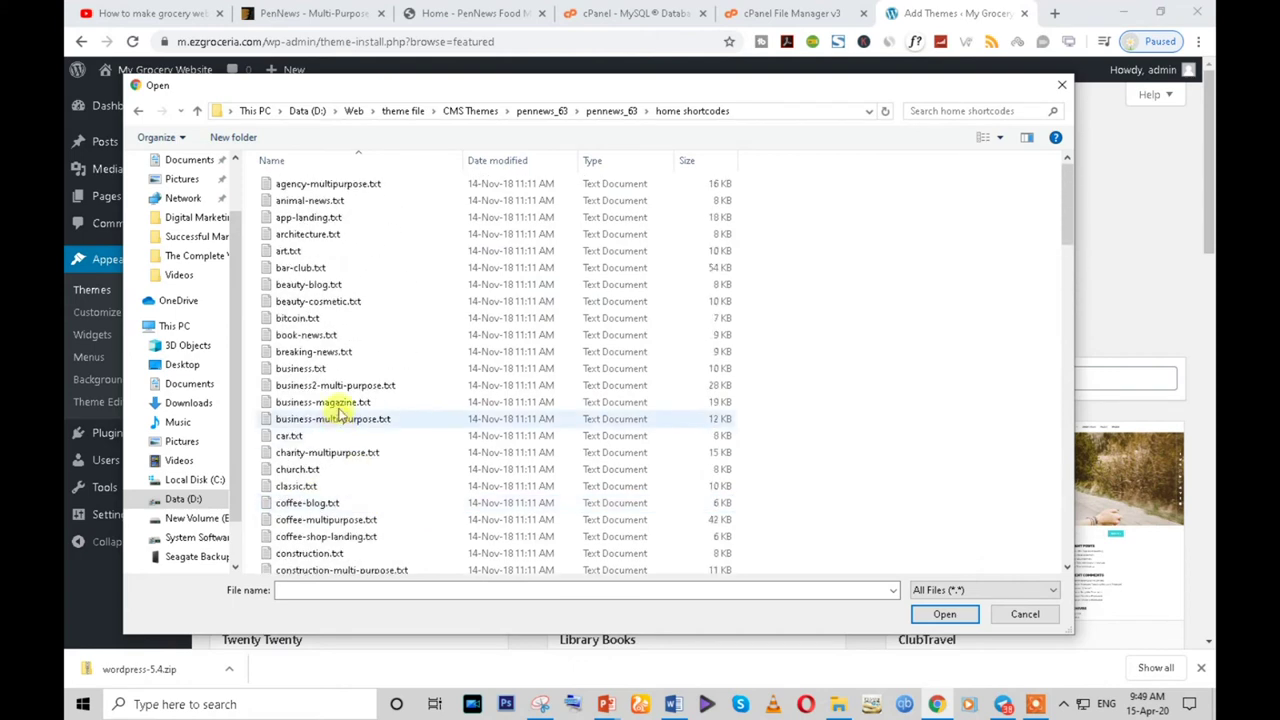
{"action": "left_click", "coordinate": [139, 111]}
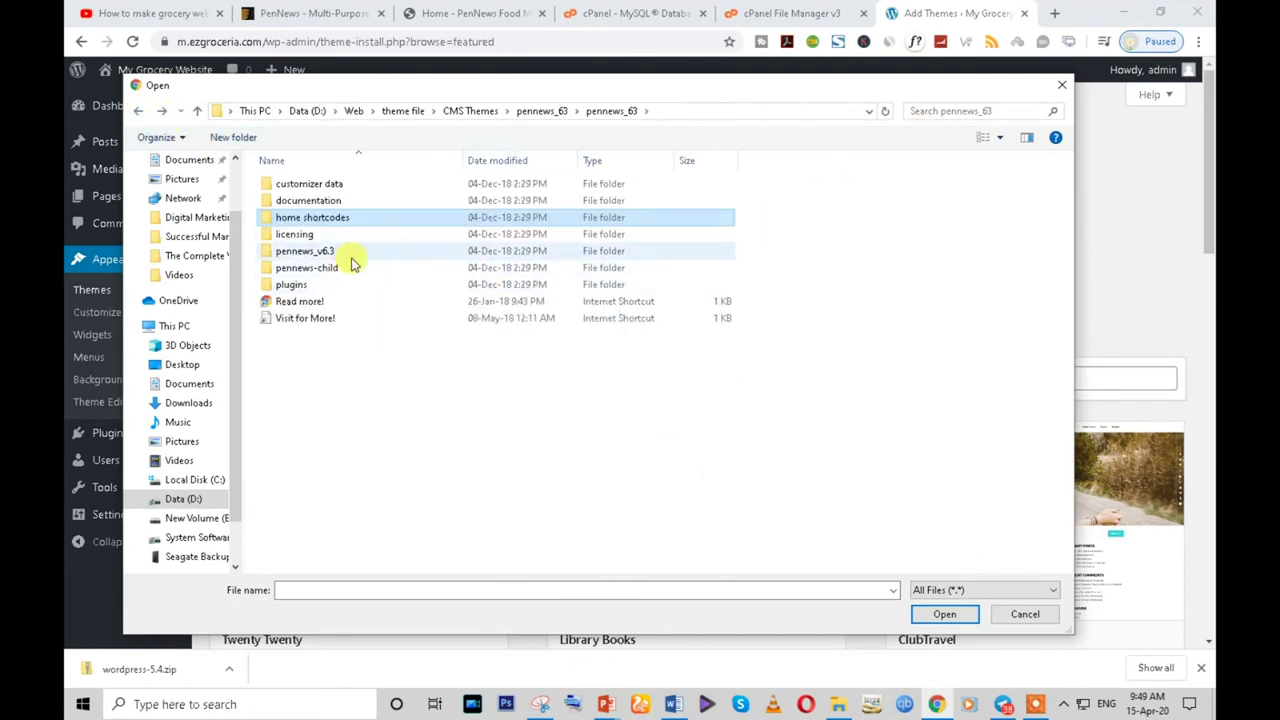
Step: Try to install the theme from pennews.zip in the pennews_v6.3 folder
{"action": "double_click", "coordinate": [340, 251]}
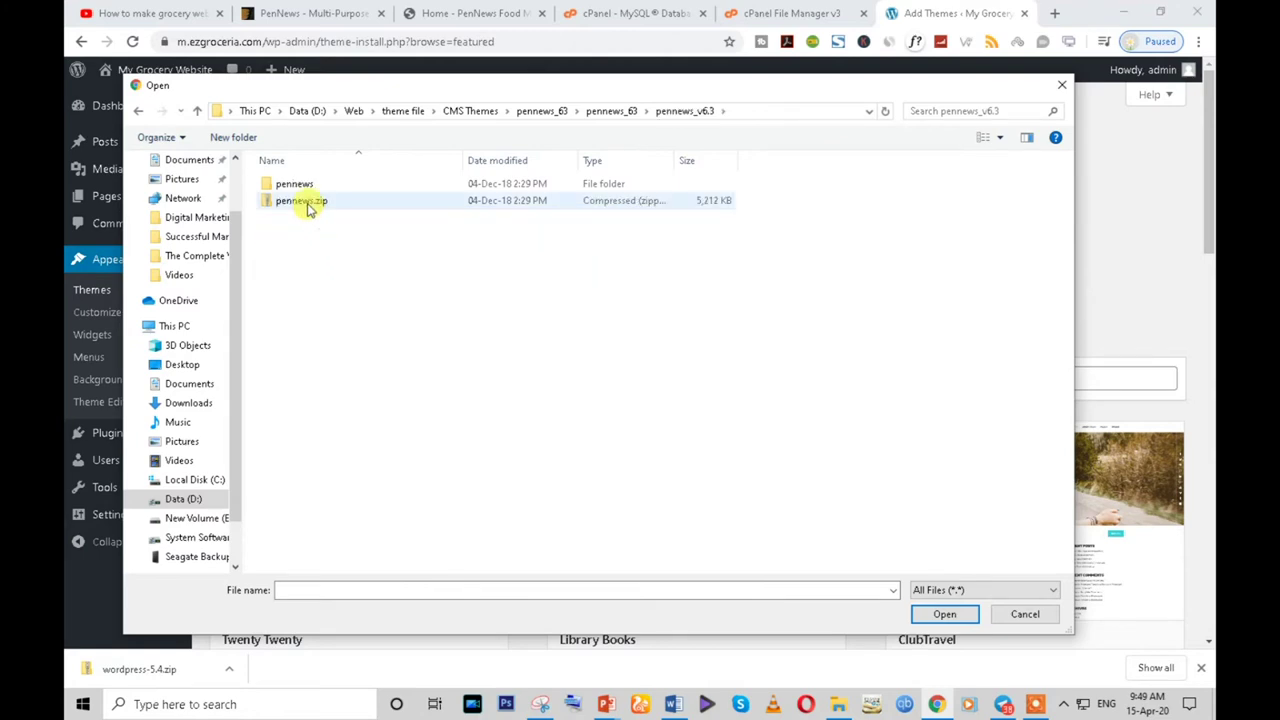
{"action": "left_click", "coordinate": [308, 202]}
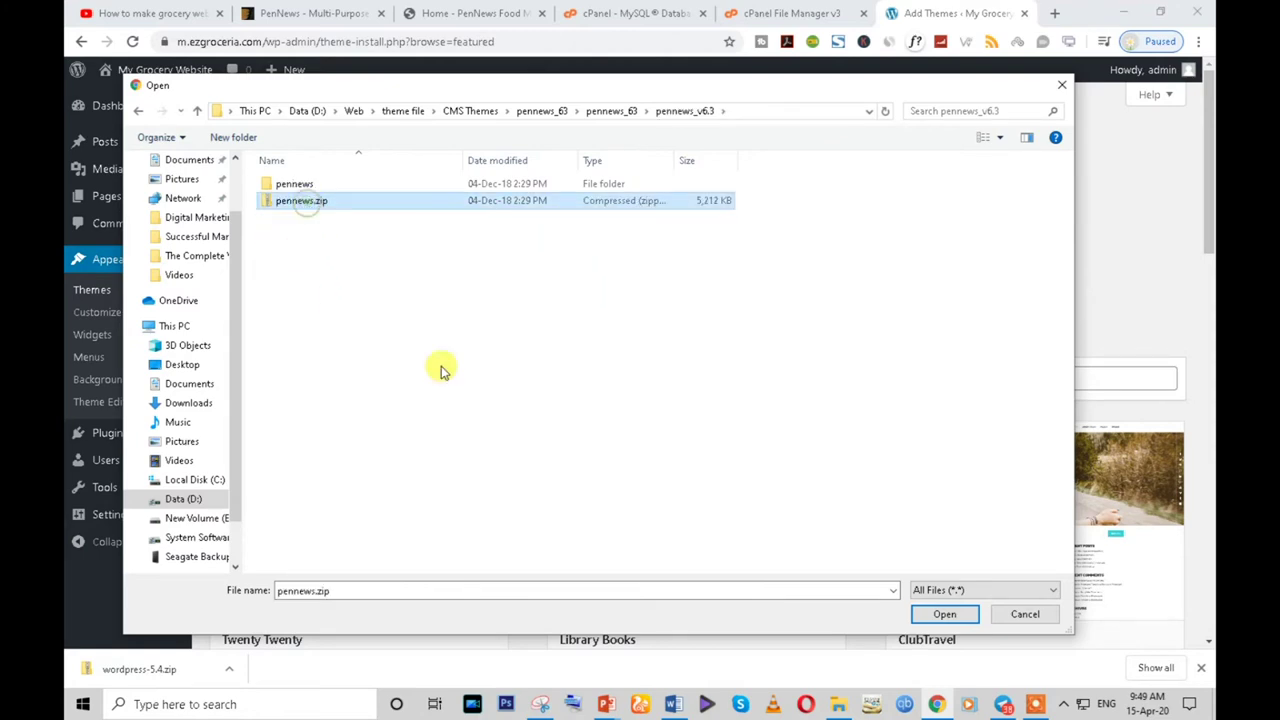
{"action": "left_click", "coordinate": [945, 617]}
{"action": "left_click", "coordinate": [790, 258]}
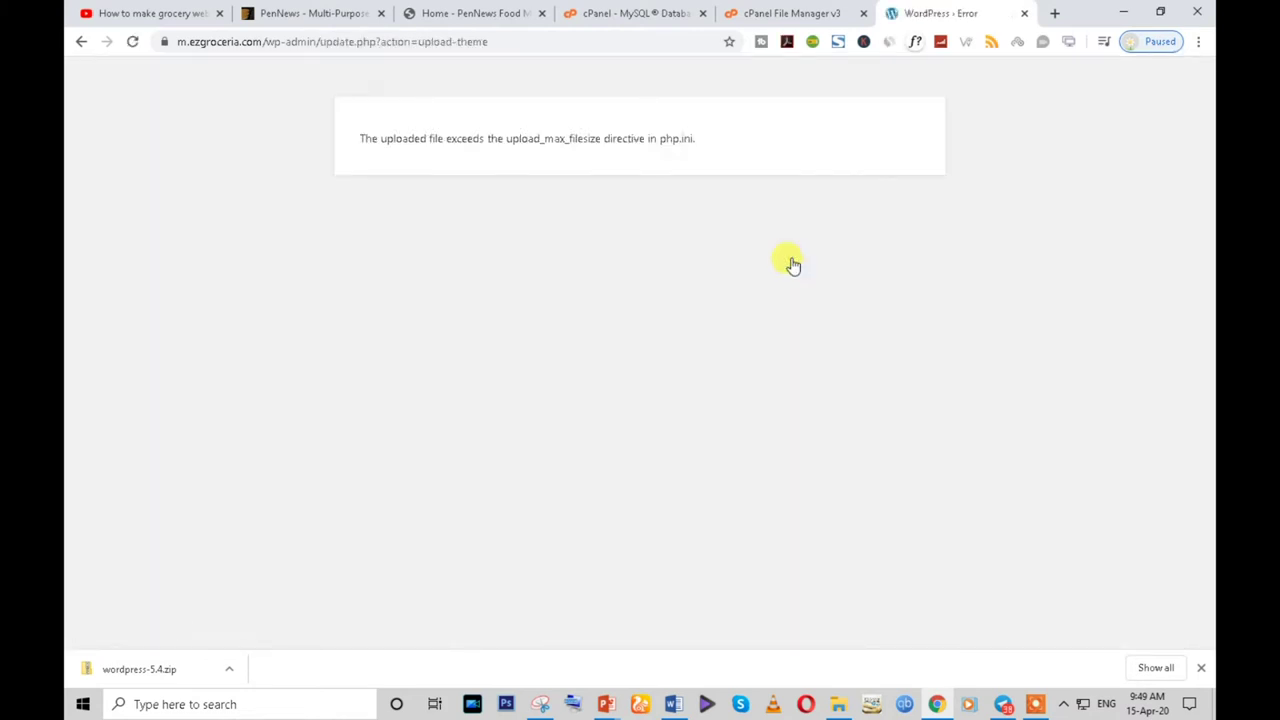
Step: Read and copy the error message of the theme upload
{"action": "left_click_drag", "start_coordinate": [364, 140], "coordinate": [700, 138]}
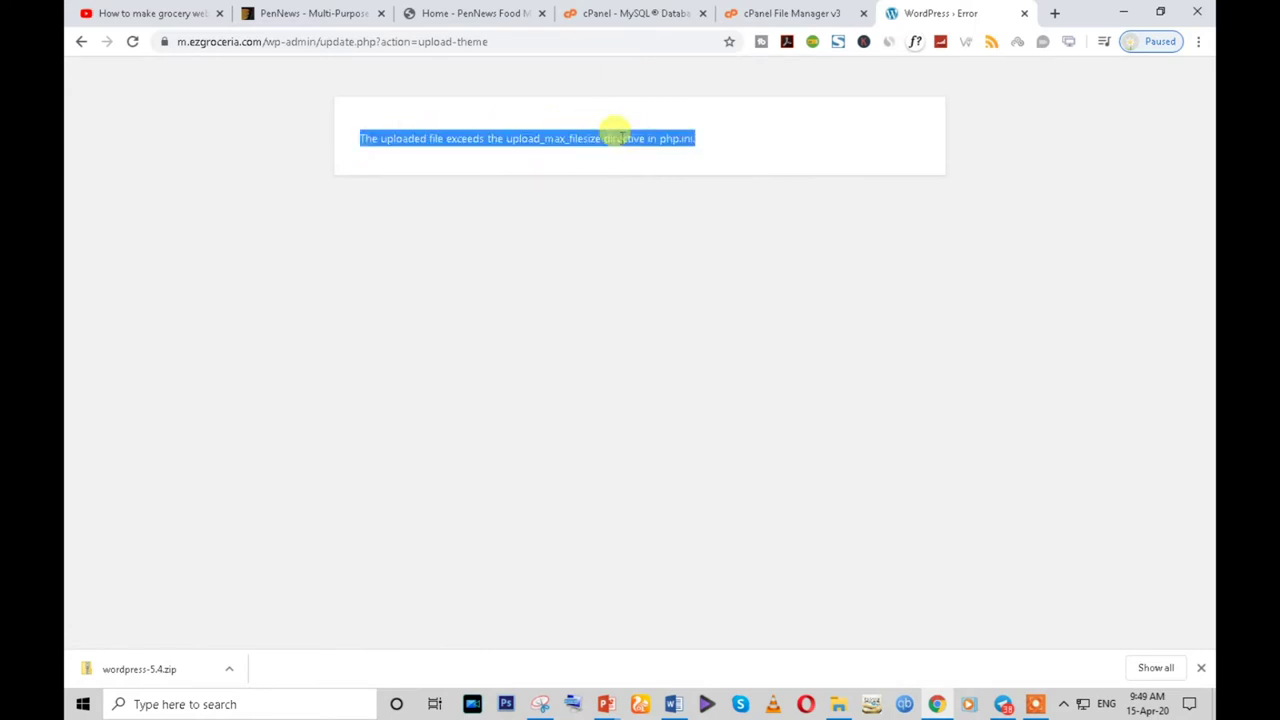
{"action": "double_click", "coordinate": [515, 139]}
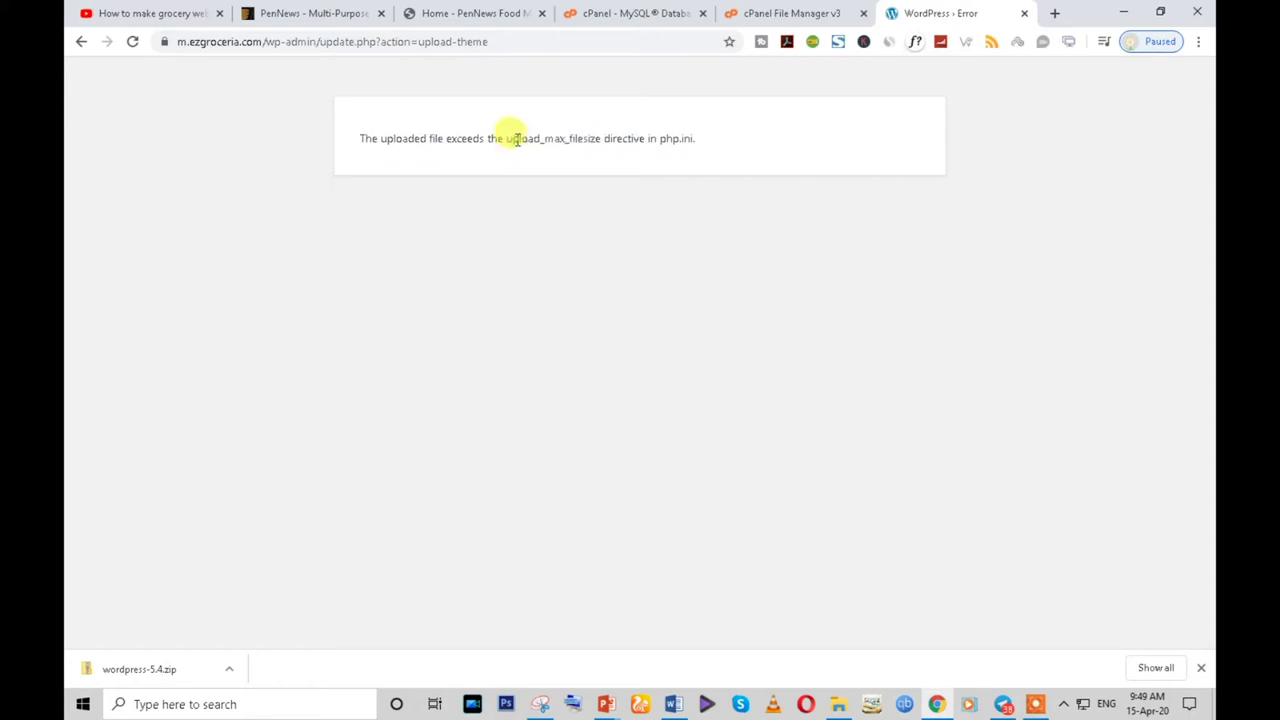
{"action": "triple_click", "coordinate": [512, 136]}
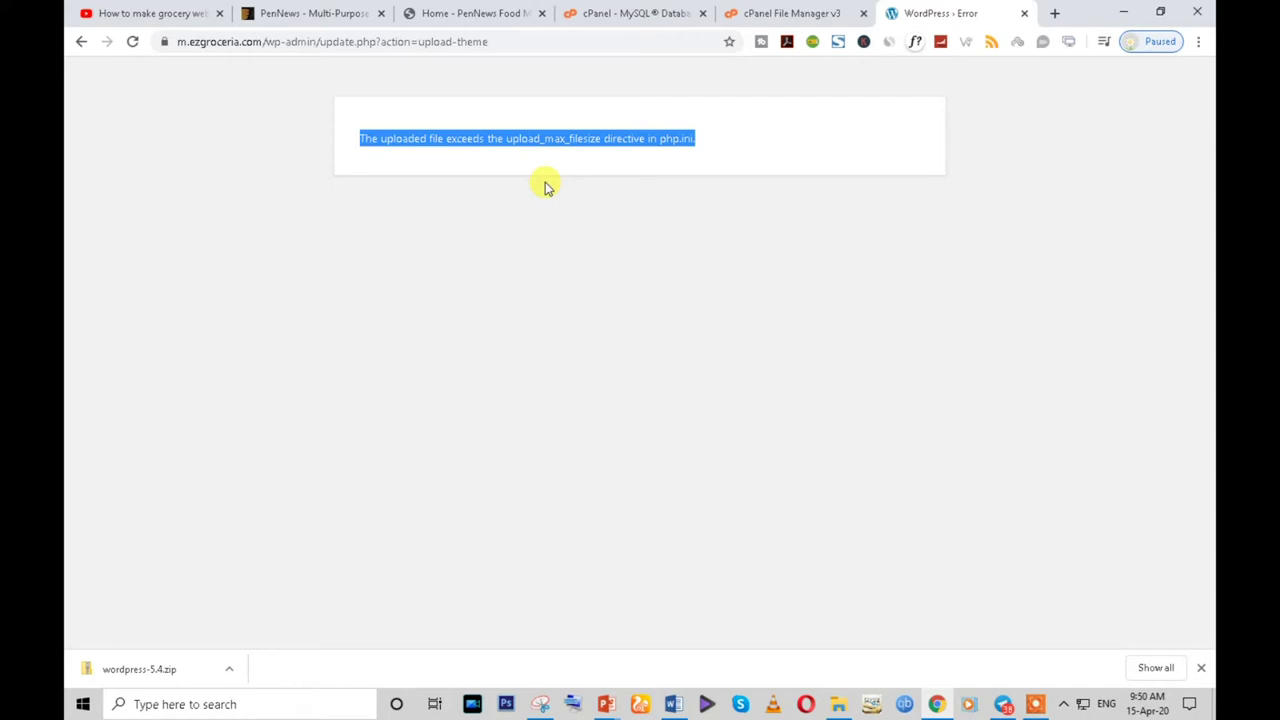
{"action": "right_click", "coordinate": [551, 134]}
{"action": "left_click", "coordinate": [569, 150]}
Step: Reload the MySQL Databases page in cPanel and return to the Add Themes page in WordPress
{"action": "left_click", "coordinate": [610, 15]}
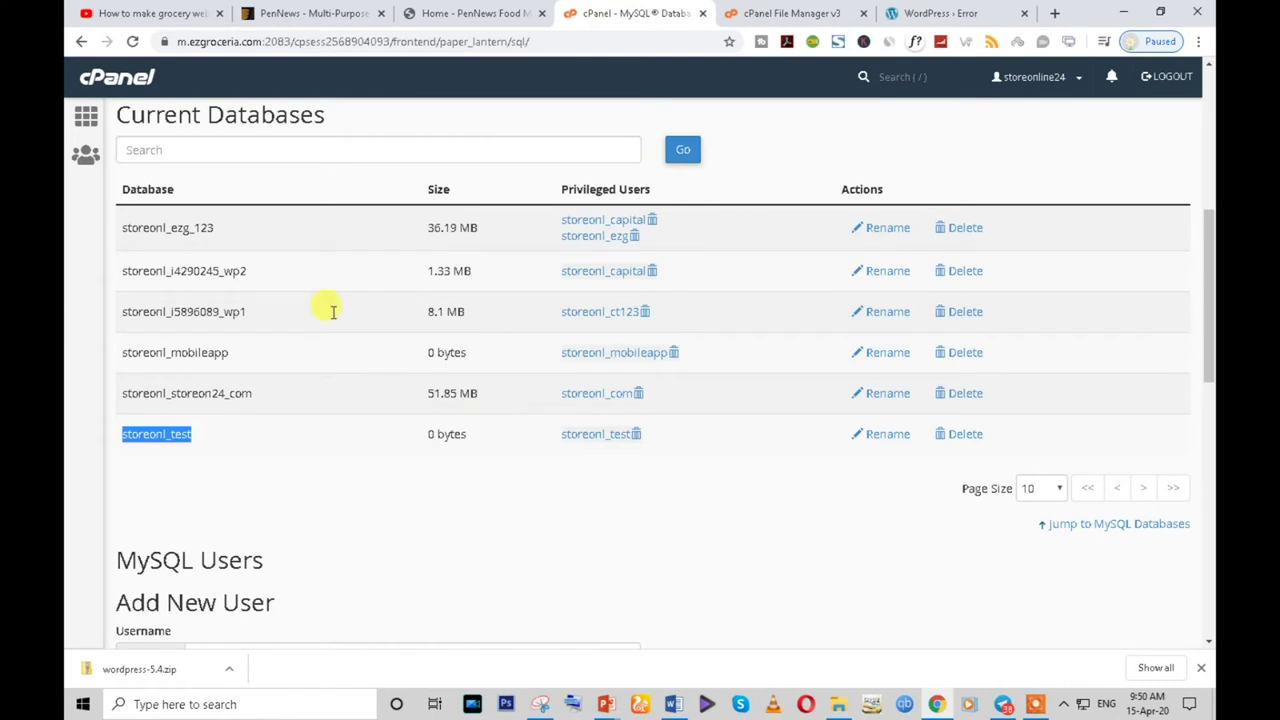
{"action": "left_click", "coordinate": [132, 42]}
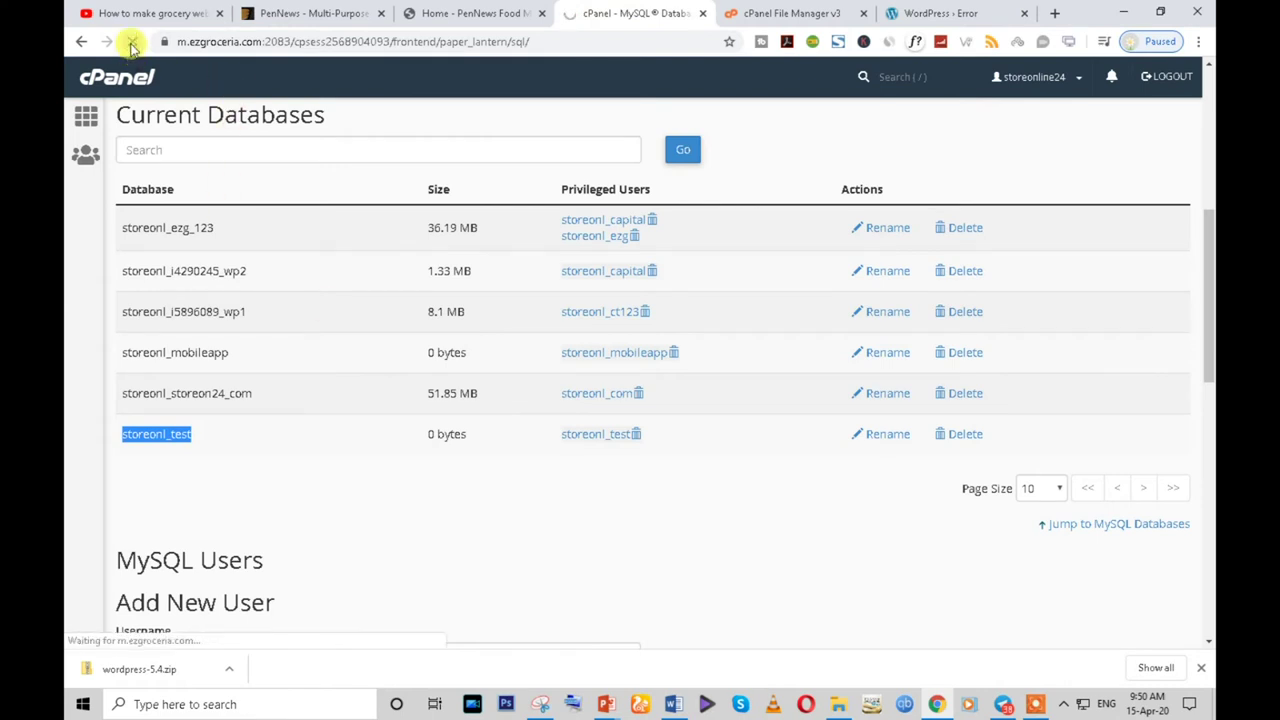
{"action": "left_click", "coordinate": [920, 10]}
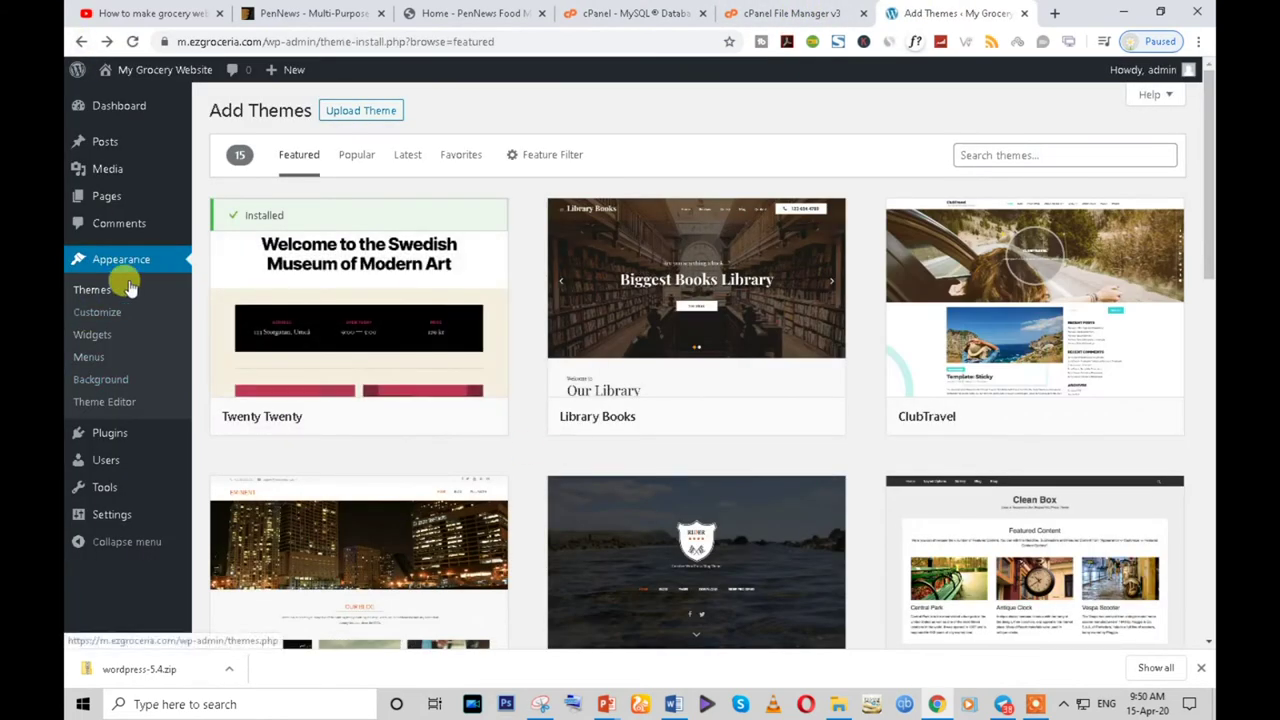
Step: Check the maximum upload file size in the Media Library's upload area
{"action": "left_click", "coordinate": [104, 172]}
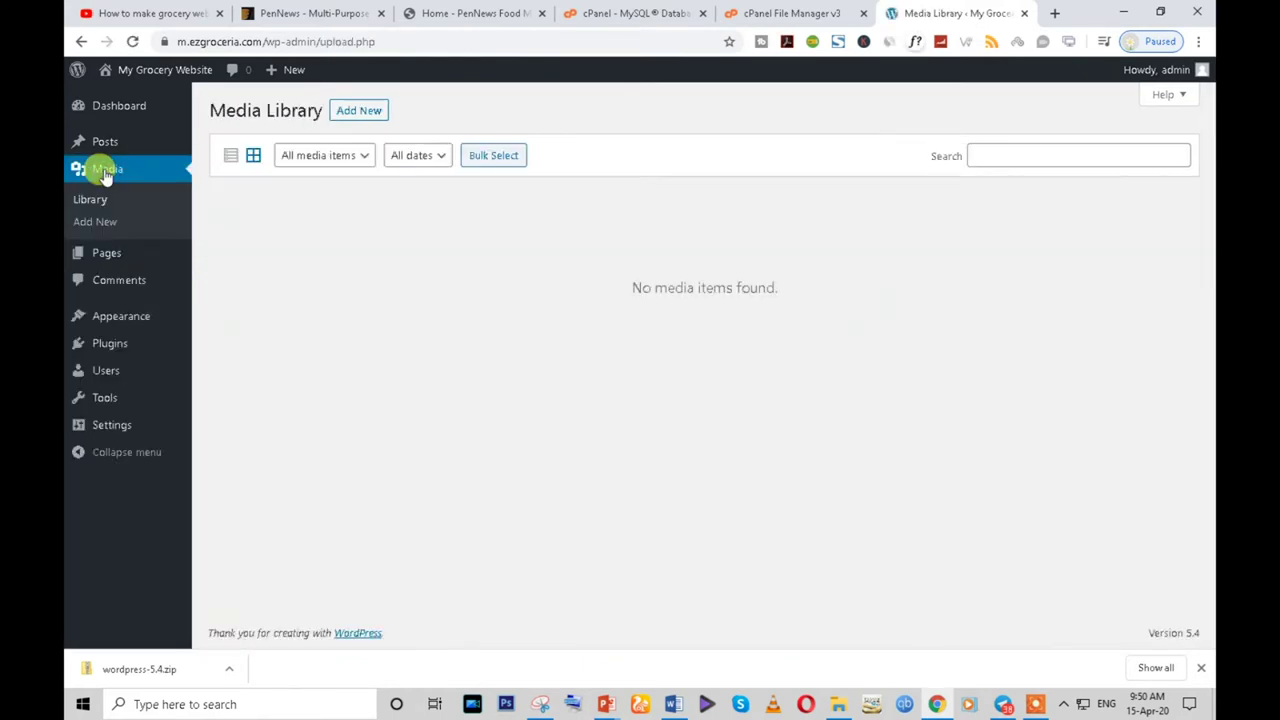
{"action": "left_click", "coordinate": [345, 110]}
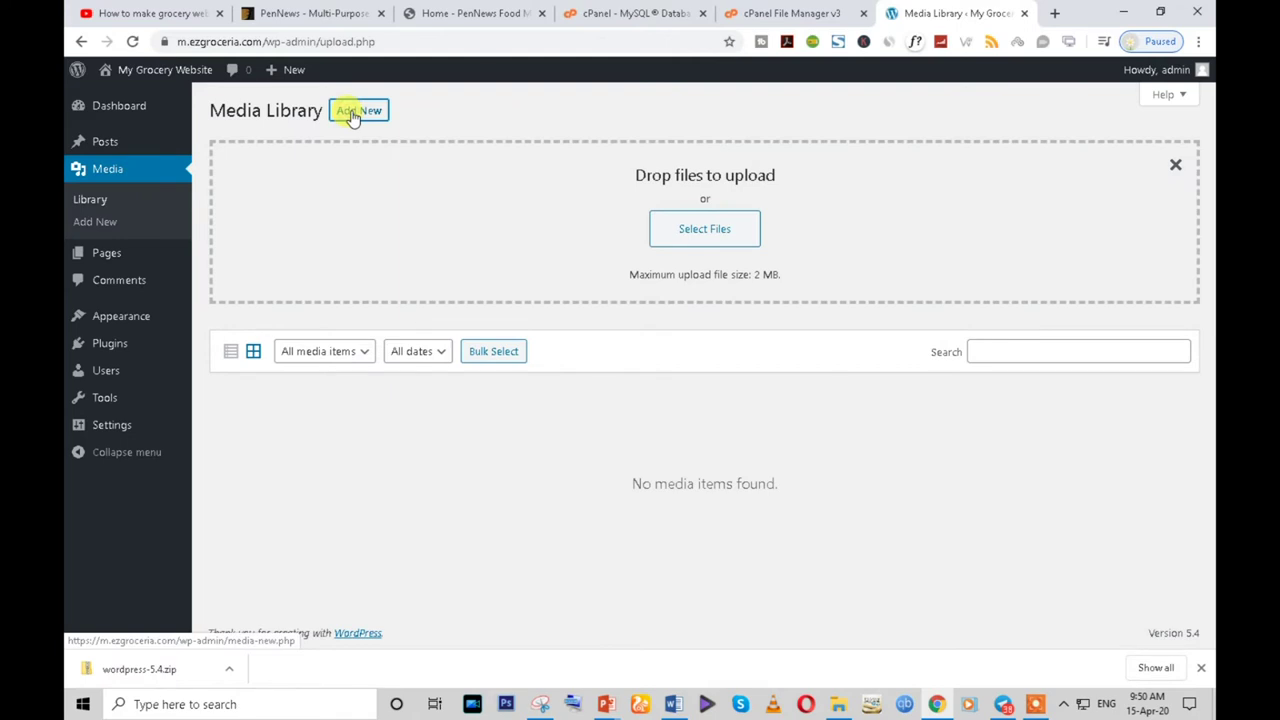
{"action": "triple_click", "coordinate": [762, 274]}
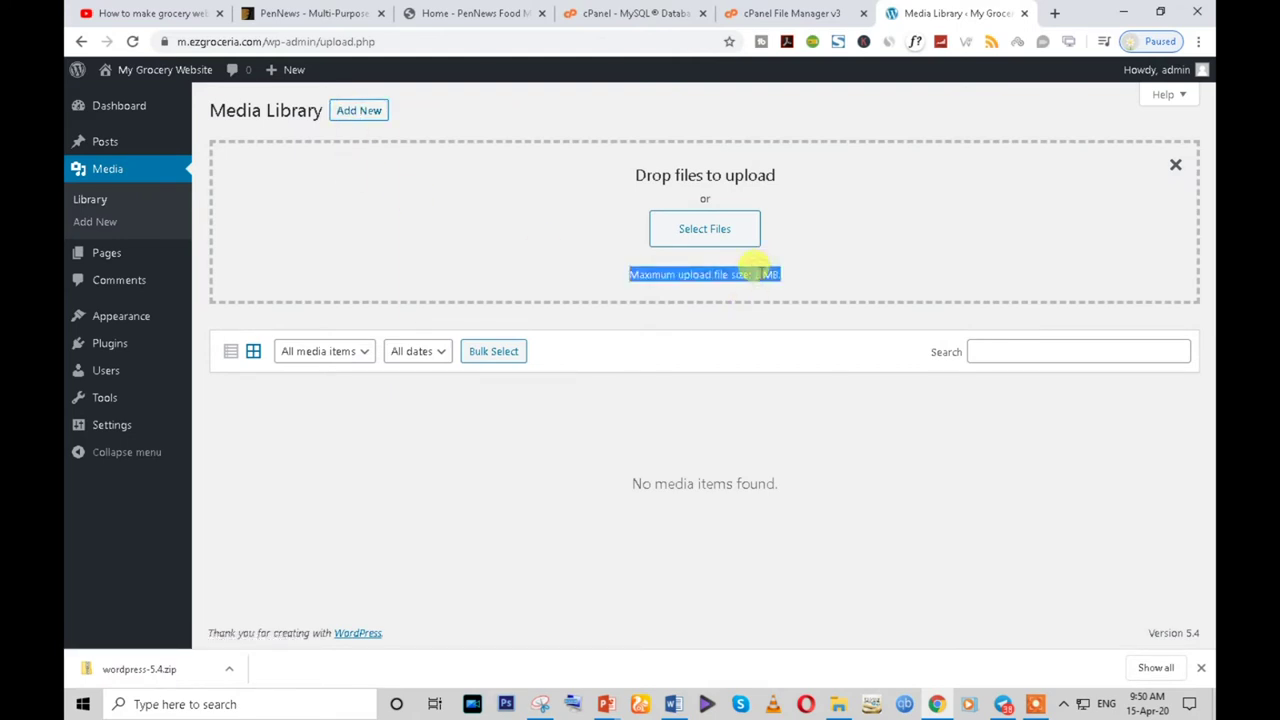
Step: Switch to cPanel, open its main page and search the functions for "php"
{"action": "left_click", "coordinate": [503, 10]}
{"action": "left_click", "coordinate": [638, 12]}
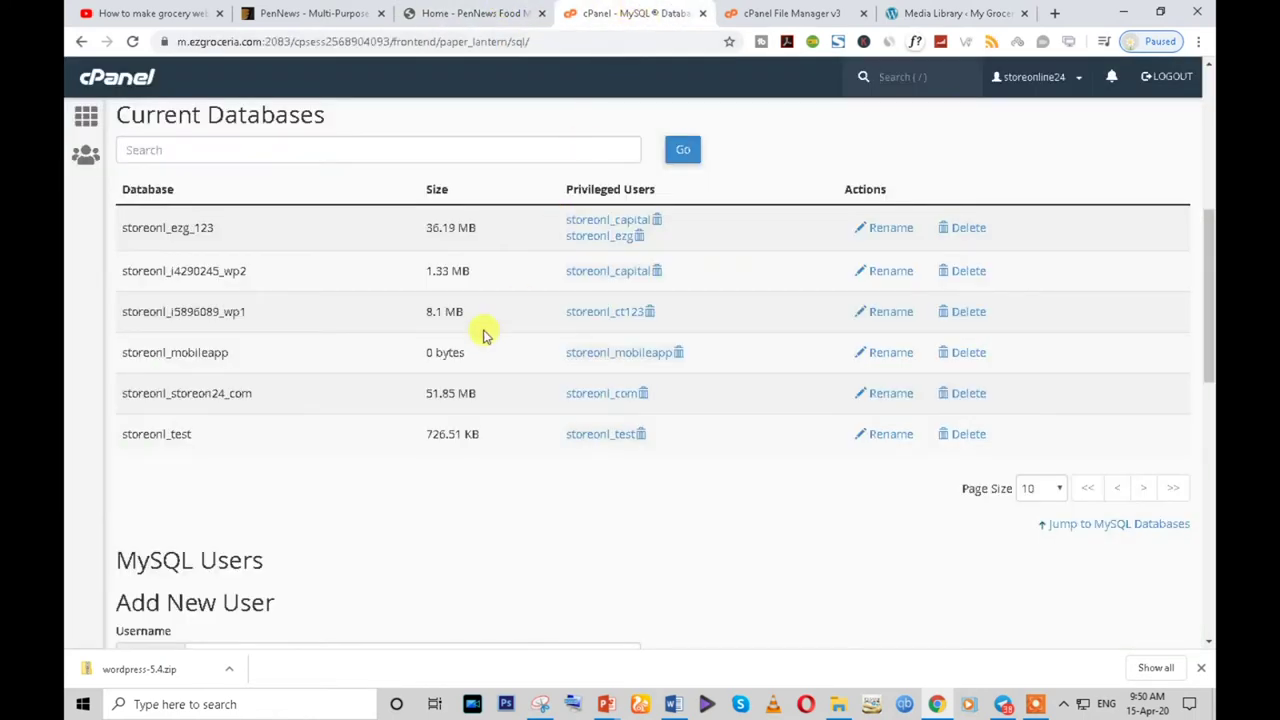
{"action": "left_click", "coordinate": [86, 116]}
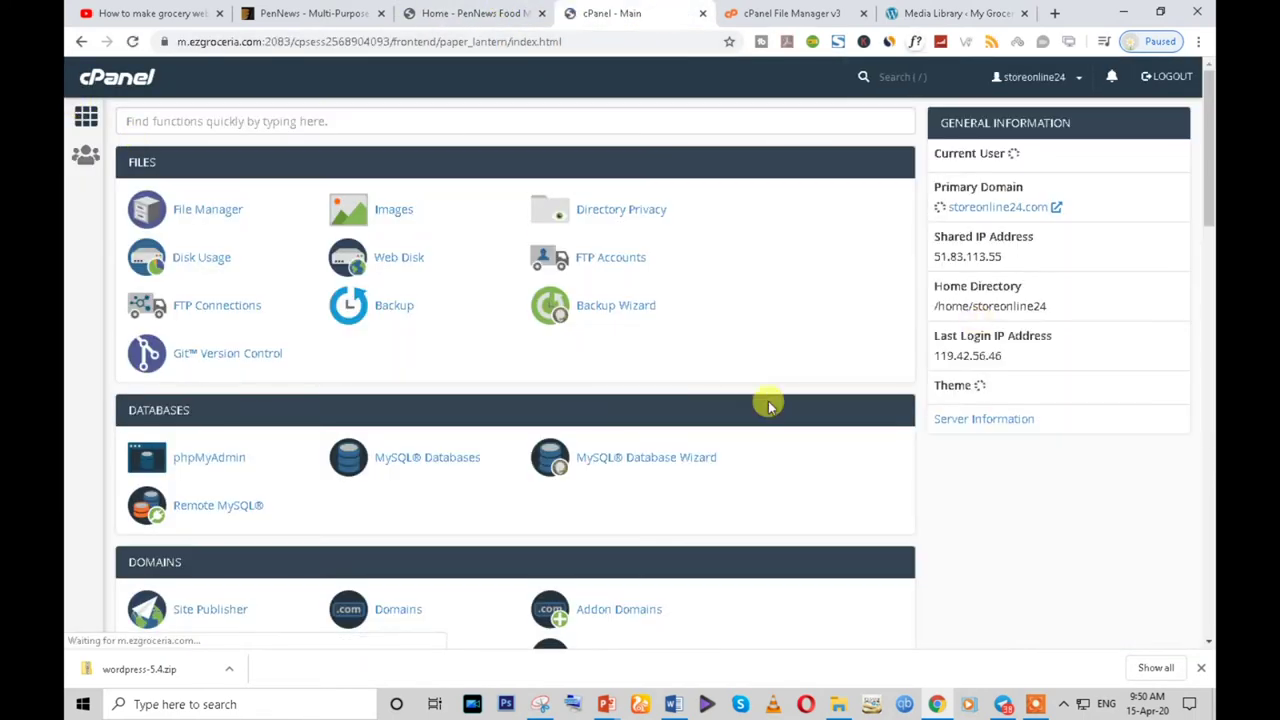
{"action": "scroll", "coordinate": [563, 446], "scroll_direction": "down", "scroll_amount": 3}
{"action": "scroll", "coordinate": [563, 457], "scroll_direction": "up", "scroll_amount": 3}
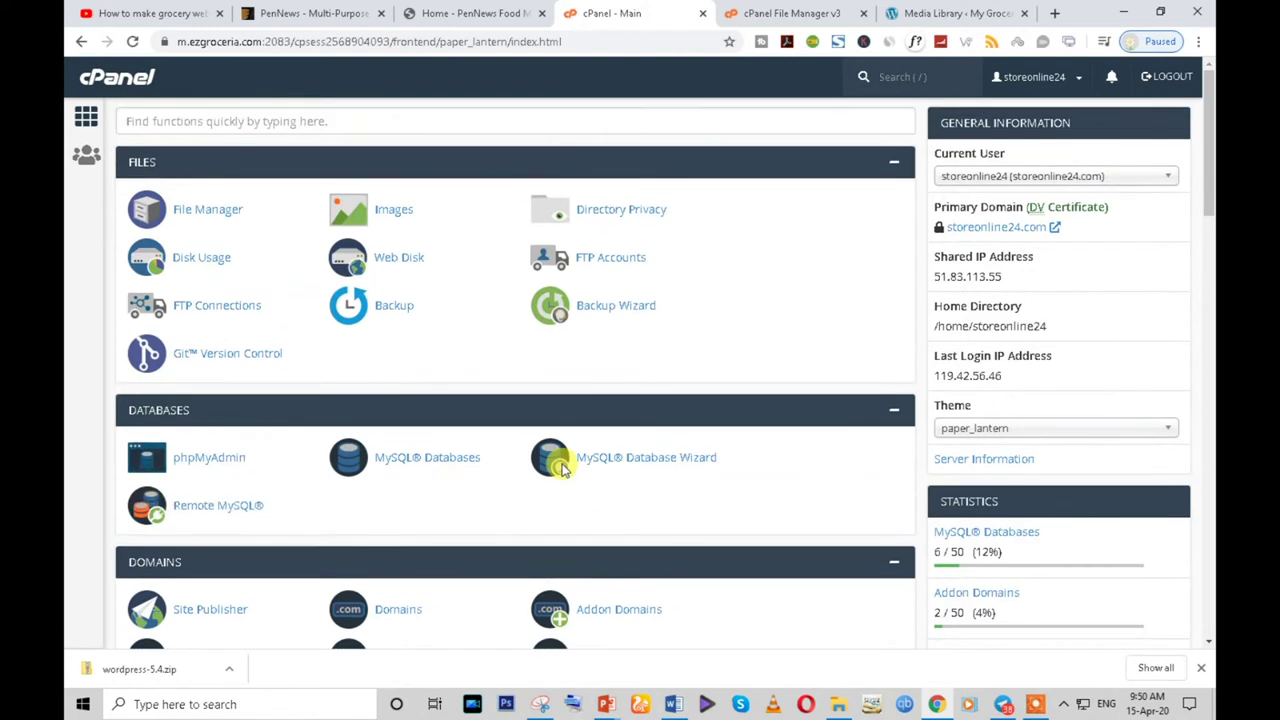
{"action": "left_click", "coordinate": [277, 121]}
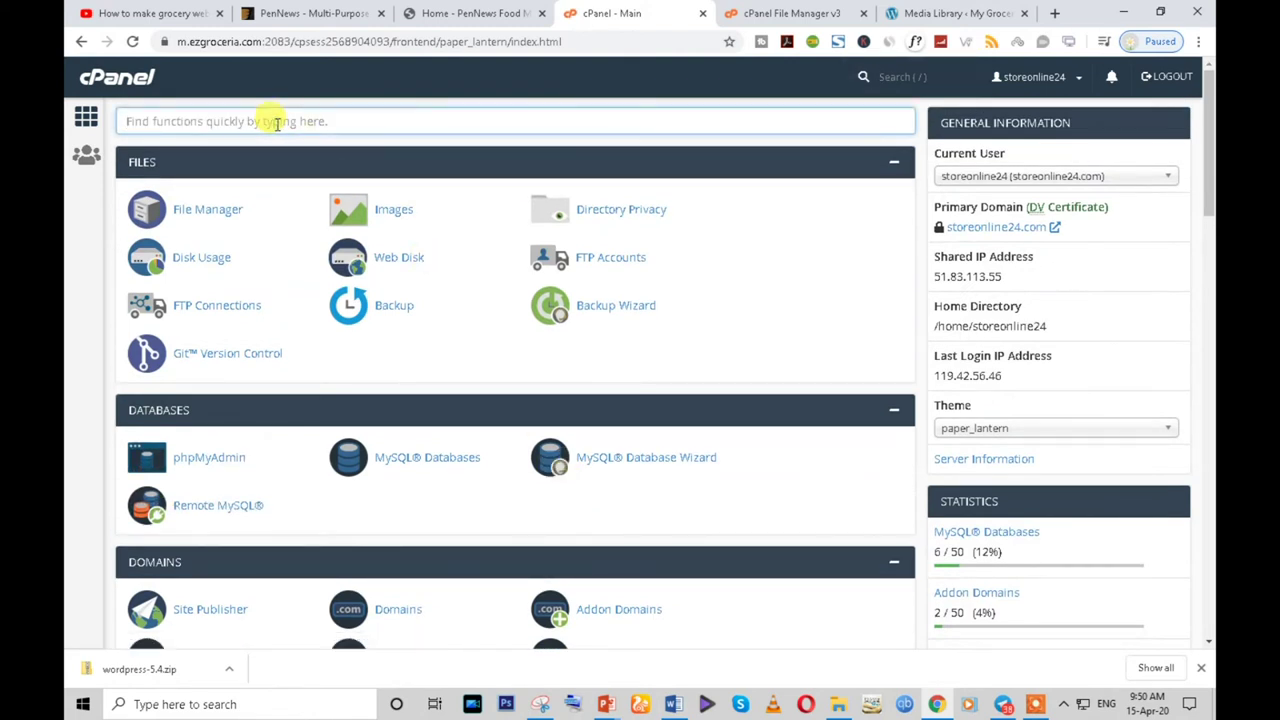
{"action": "type", "text": "pa"}
{"action": "key", "text": "BackSpace"}
{"action": "type", "text": "hp"}
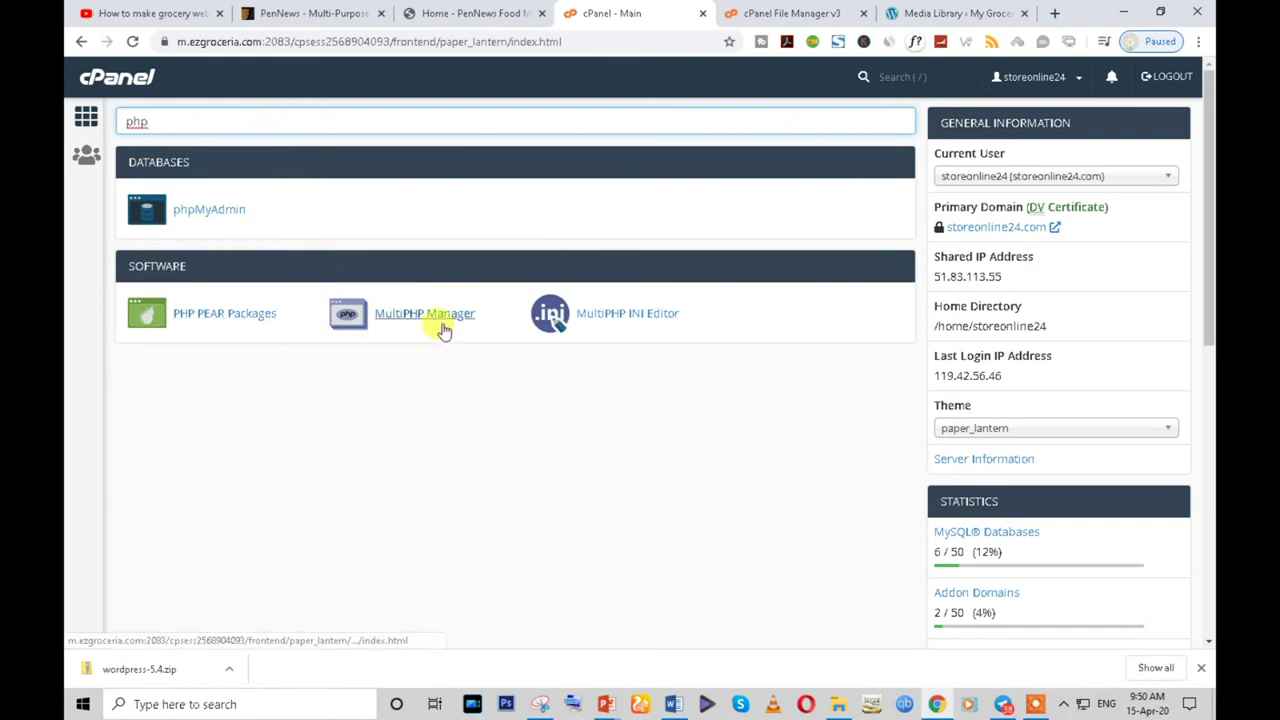
Step: Open the MultiPHP INI Editor and select m.ezgroceria.com as the location to configure
{"action": "left_click", "coordinate": [648, 314]}
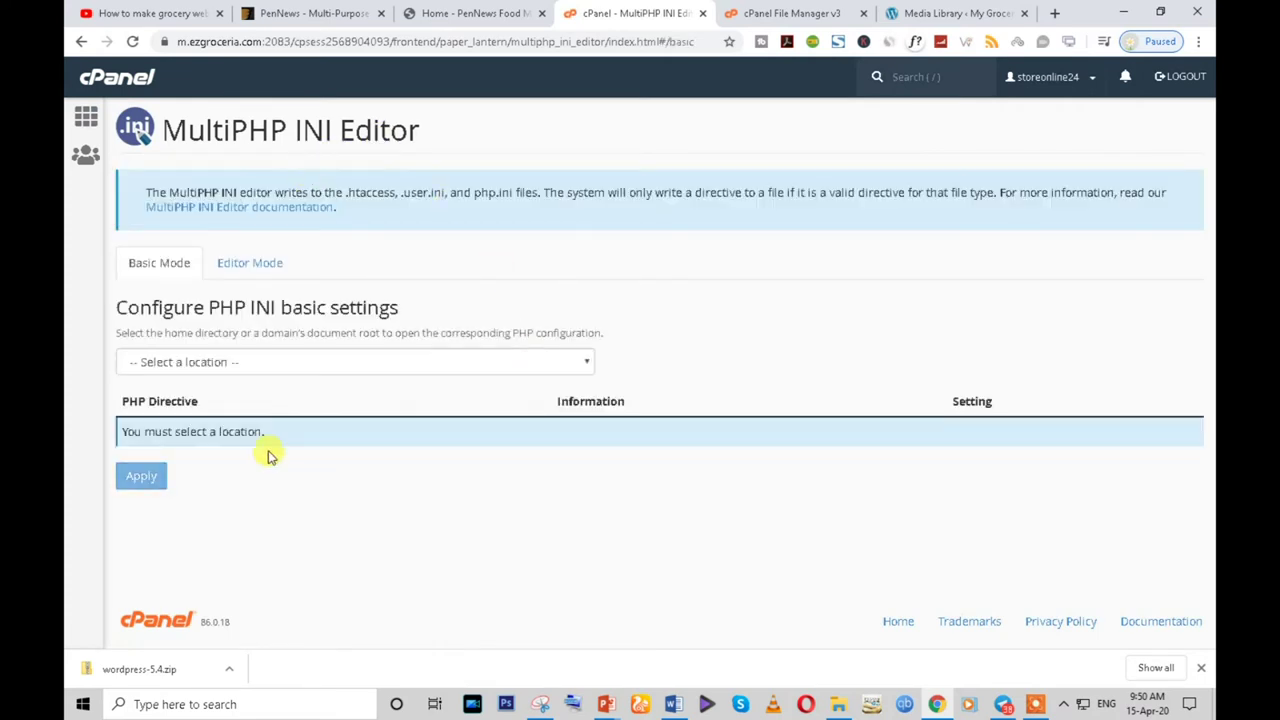
{"action": "left_click", "coordinate": [243, 362]}
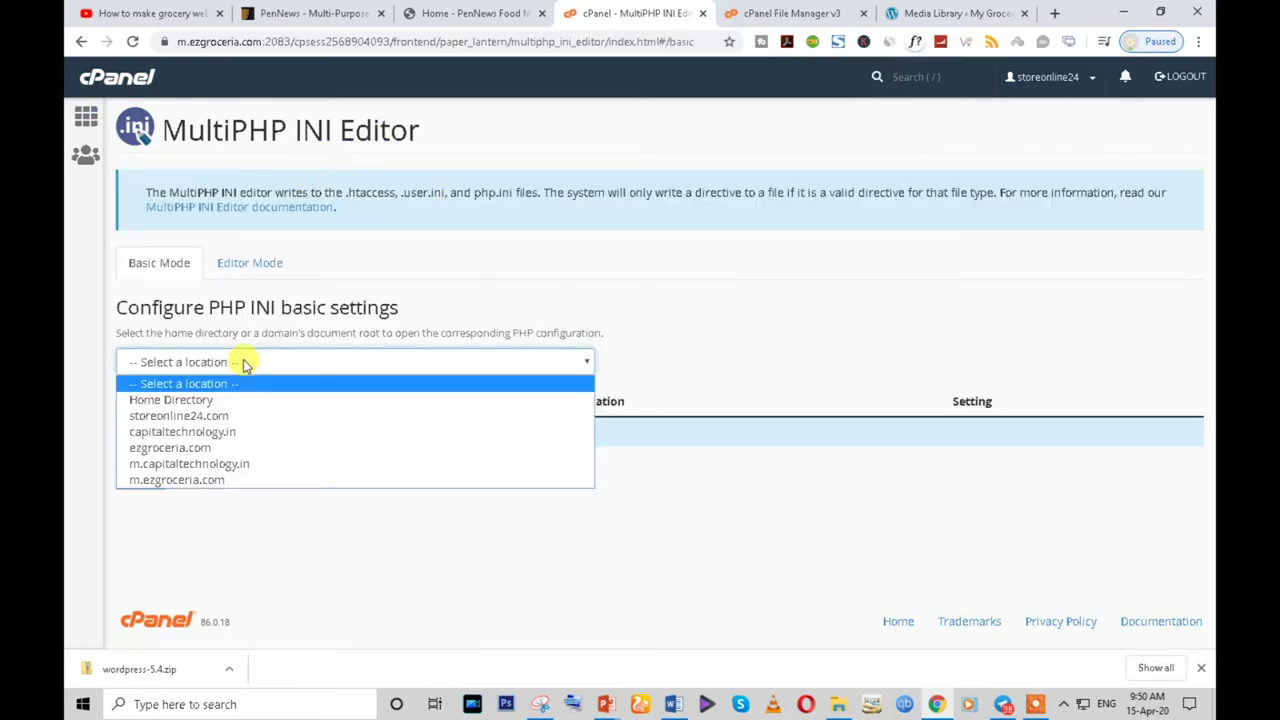
{"action": "left_click", "coordinate": [230, 479]}
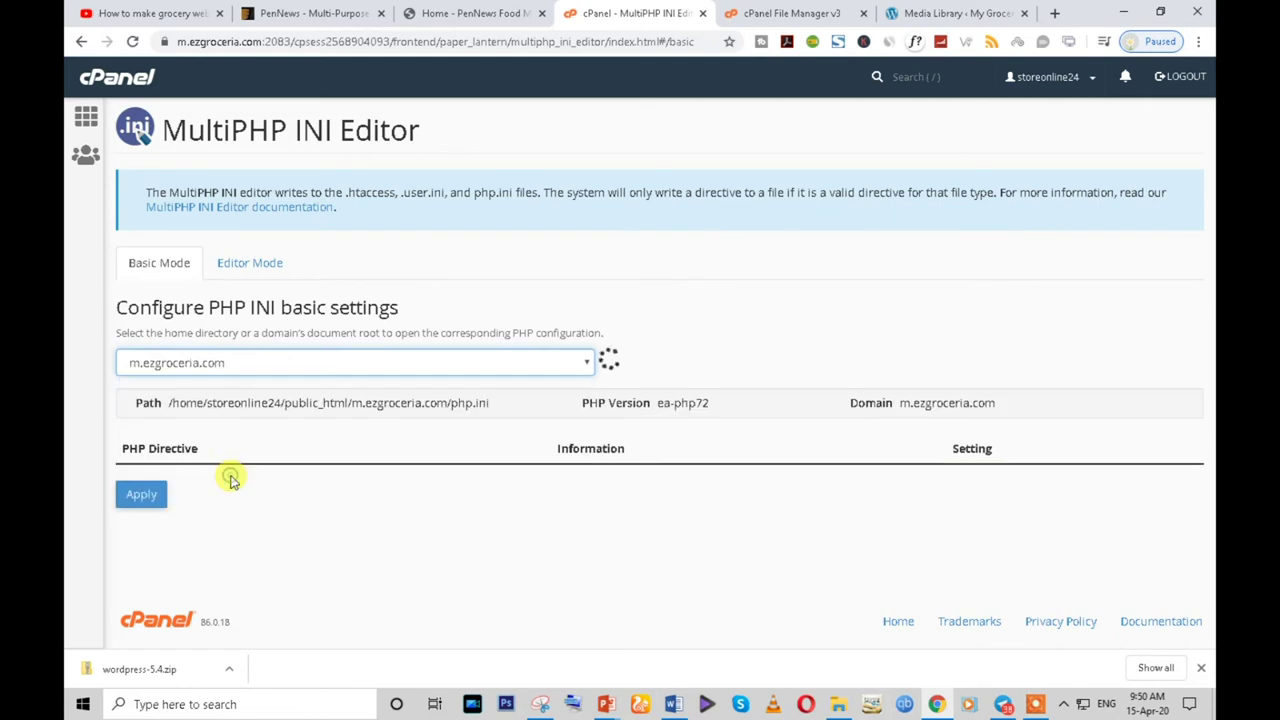
Step: Set upload_max_filesize to 60M and post_max_size to 80M for m.ezgroceria.com, and apply the PHP settings
{"action": "scroll", "coordinate": [620, 445], "scroll_direction": "down", "scroll_amount": 3}
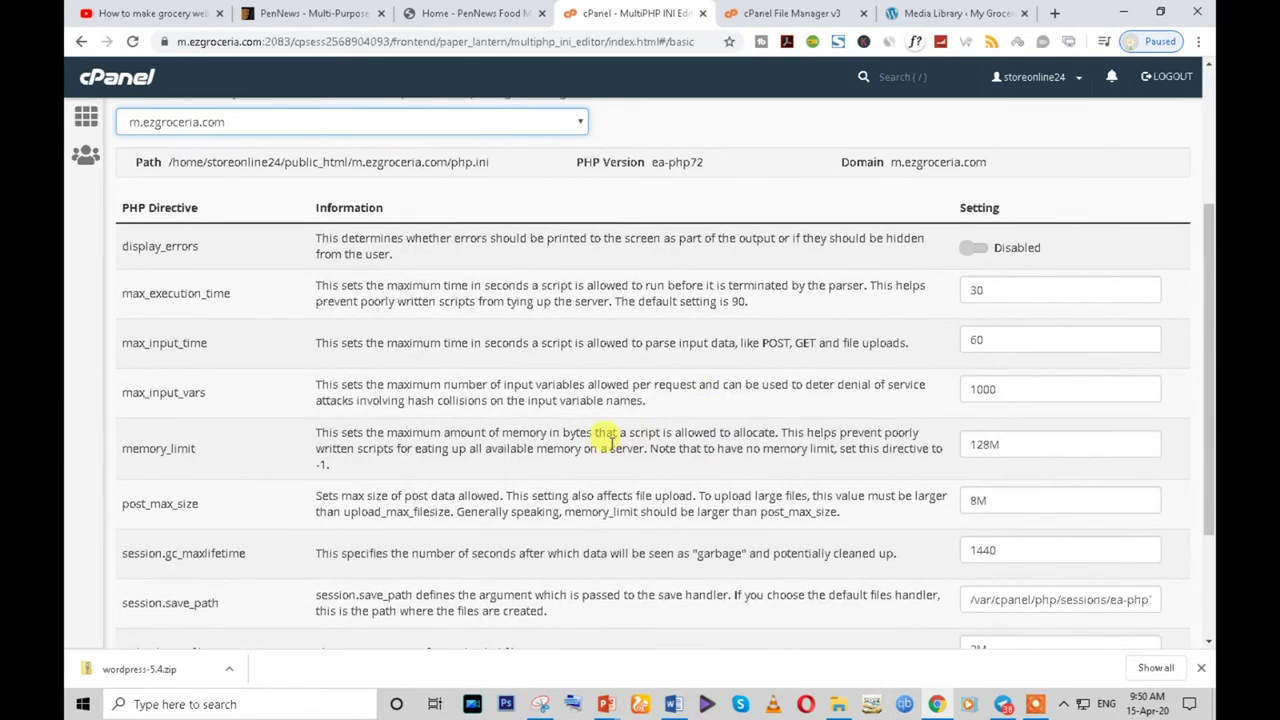
{"action": "scroll", "coordinate": [378, 400], "scroll_direction": "down", "scroll_amount": 2}
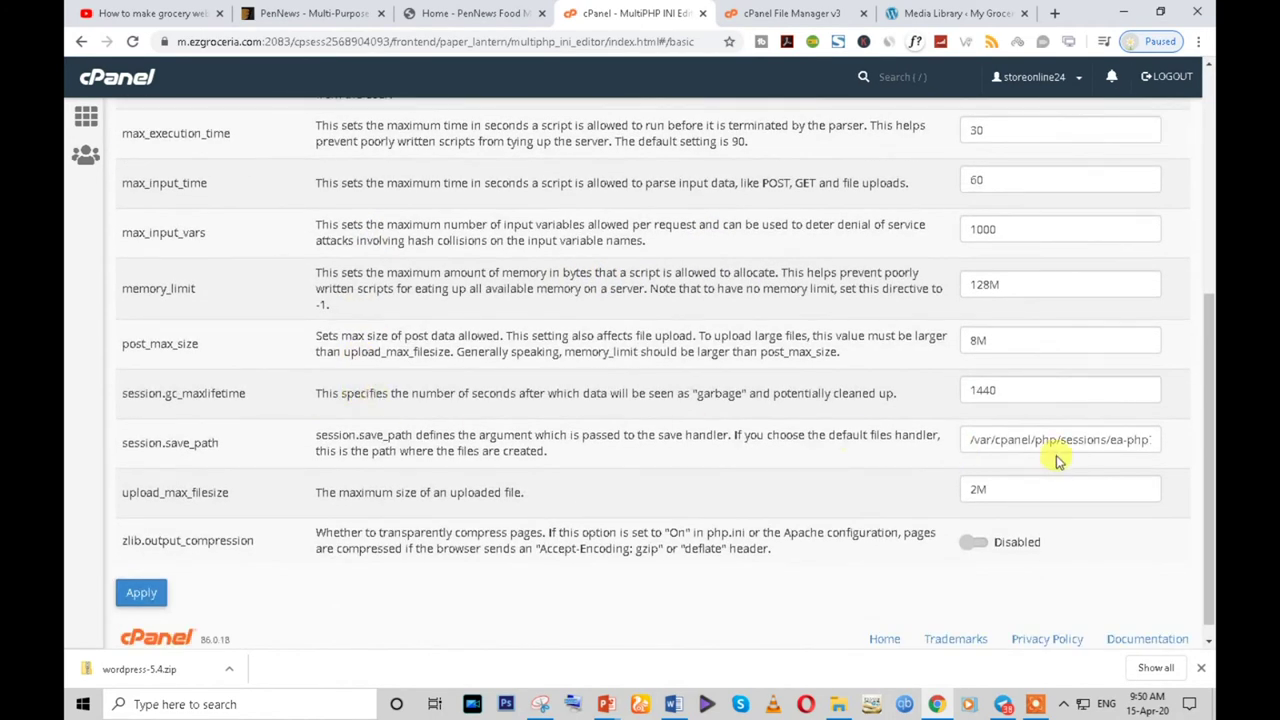
{"action": "left_click_drag", "start_coordinate": [978, 488], "coordinate": [963, 490]}
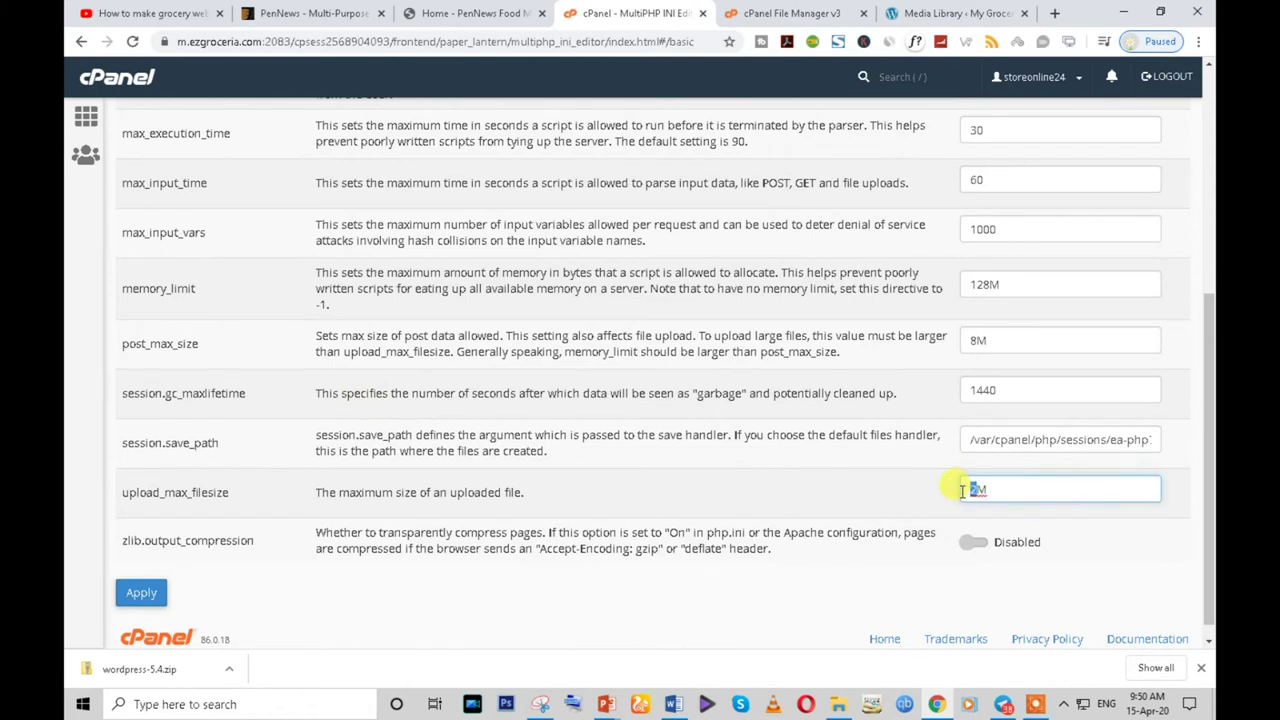
{"action": "type", "text": "60"}
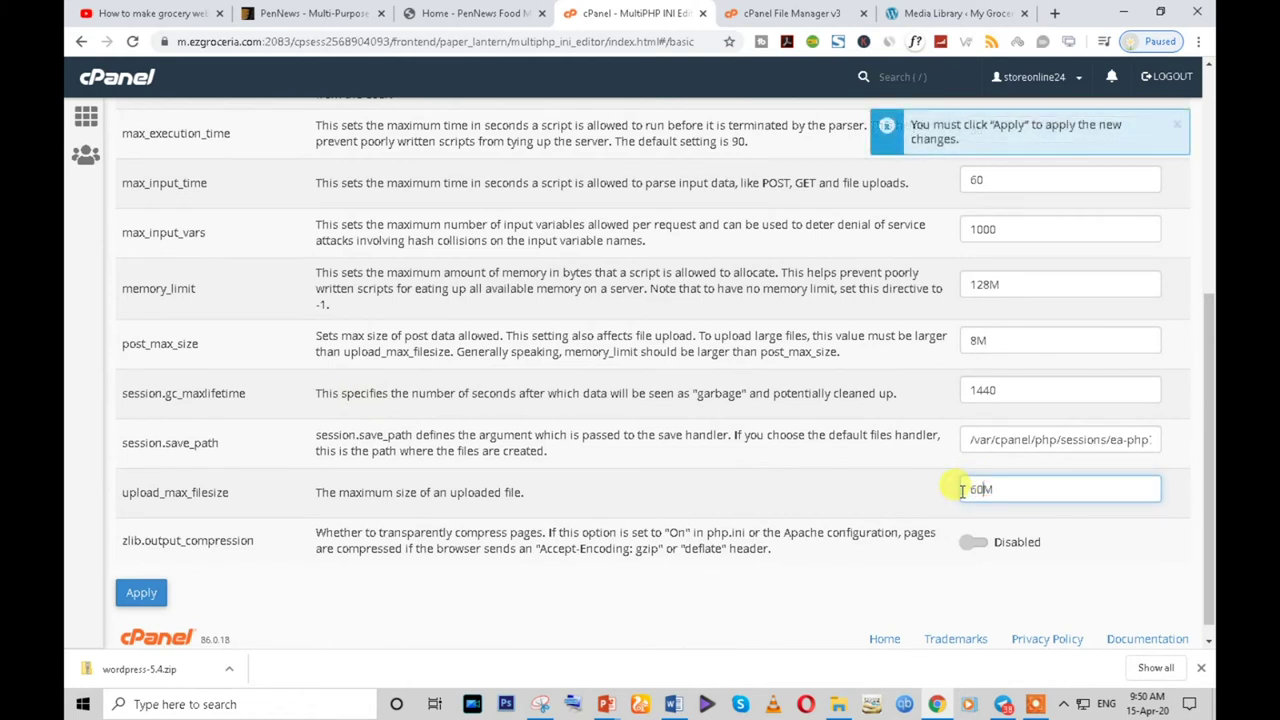
{"action": "left_click", "coordinate": [977, 340]}
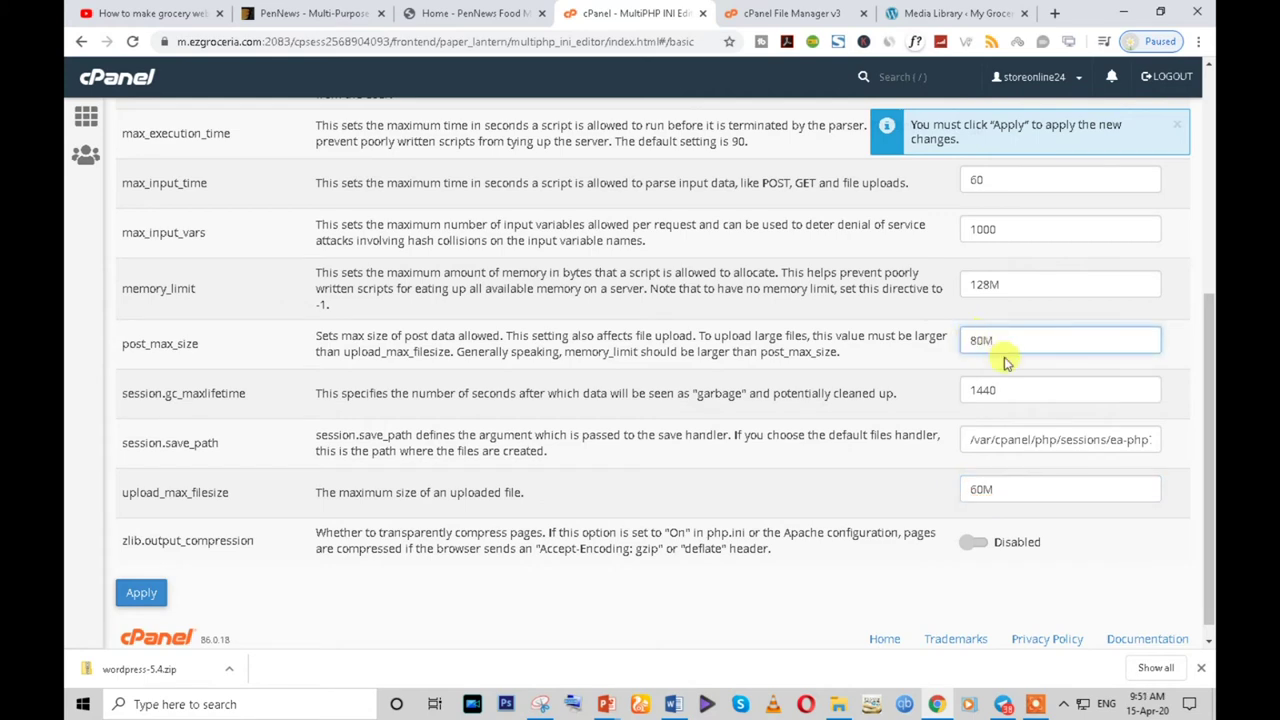
{"action": "scroll", "coordinate": [990, 410], "scroll_direction": "up", "scroll_amount": 3}
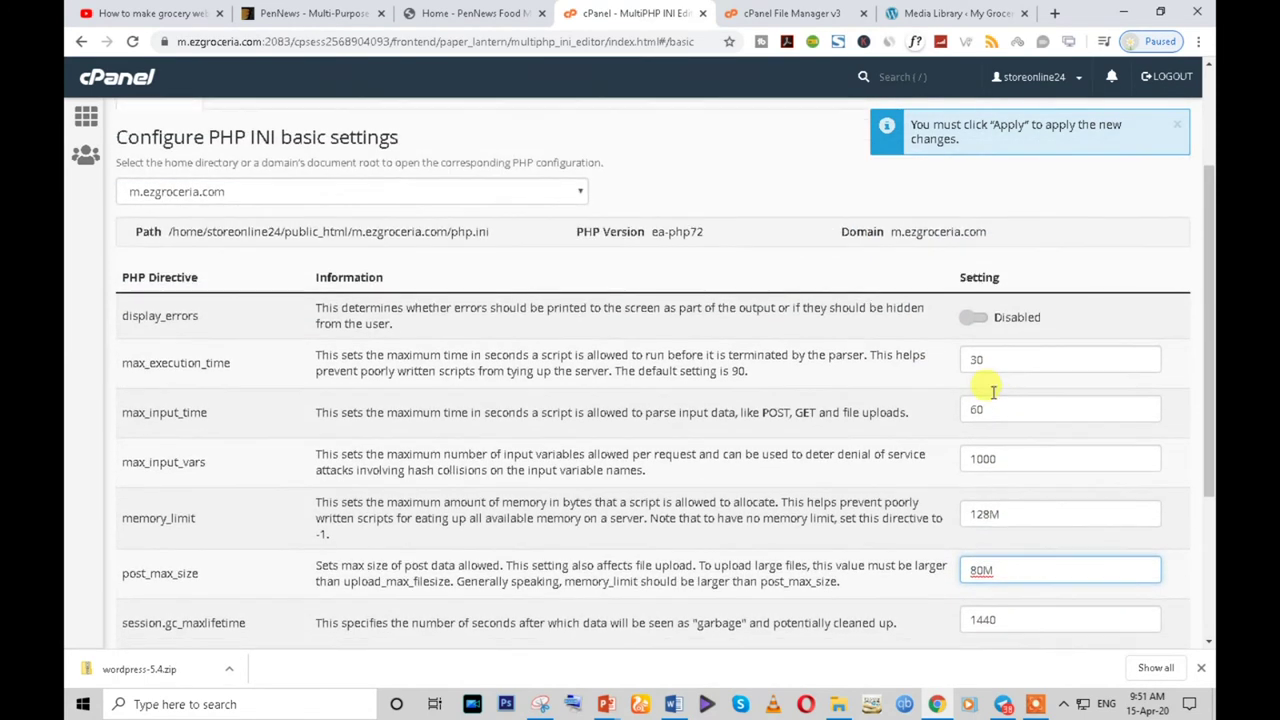
{"action": "scroll", "coordinate": [1210, 540], "scroll_direction": "down", "scroll_amount": 3}
{"action": "left_click", "coordinate": [141, 575]}
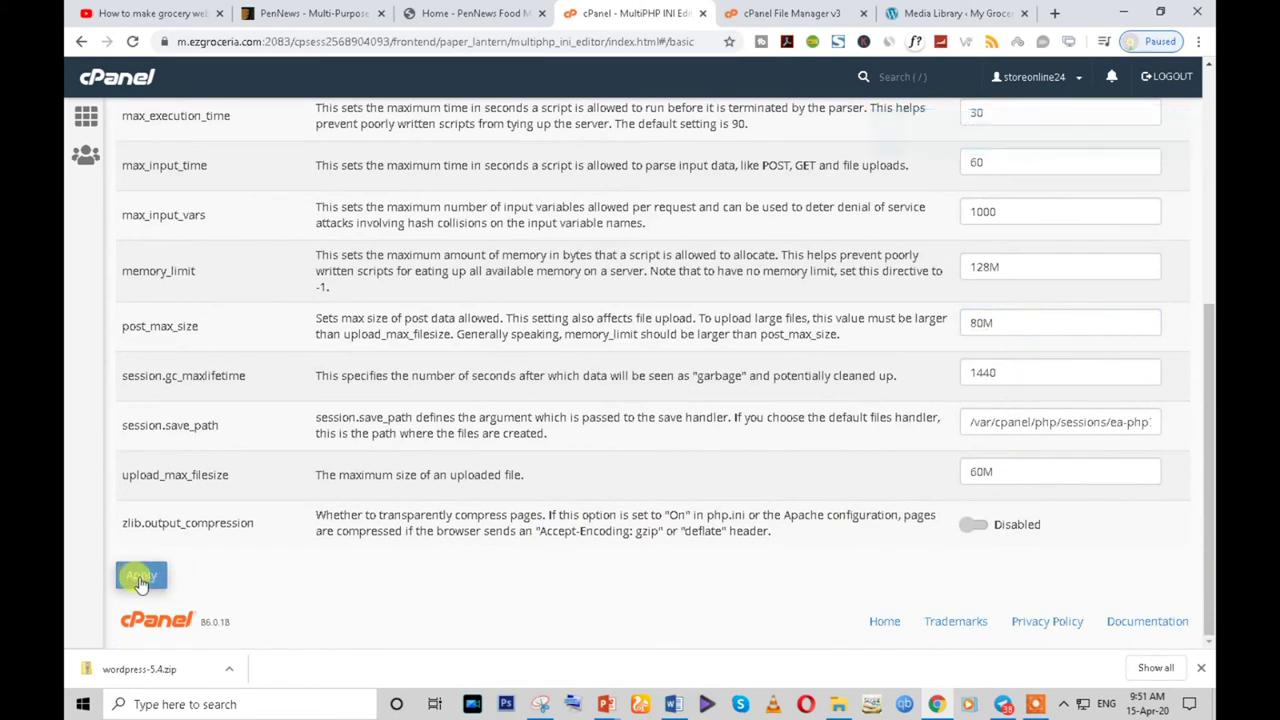
Step: Switch to the WordPress Media Library, reload it and check the maximum upload file size in the upload area
{"action": "left_click", "coordinate": [790, 13]}
{"action": "left_click", "coordinate": [955, 13]}
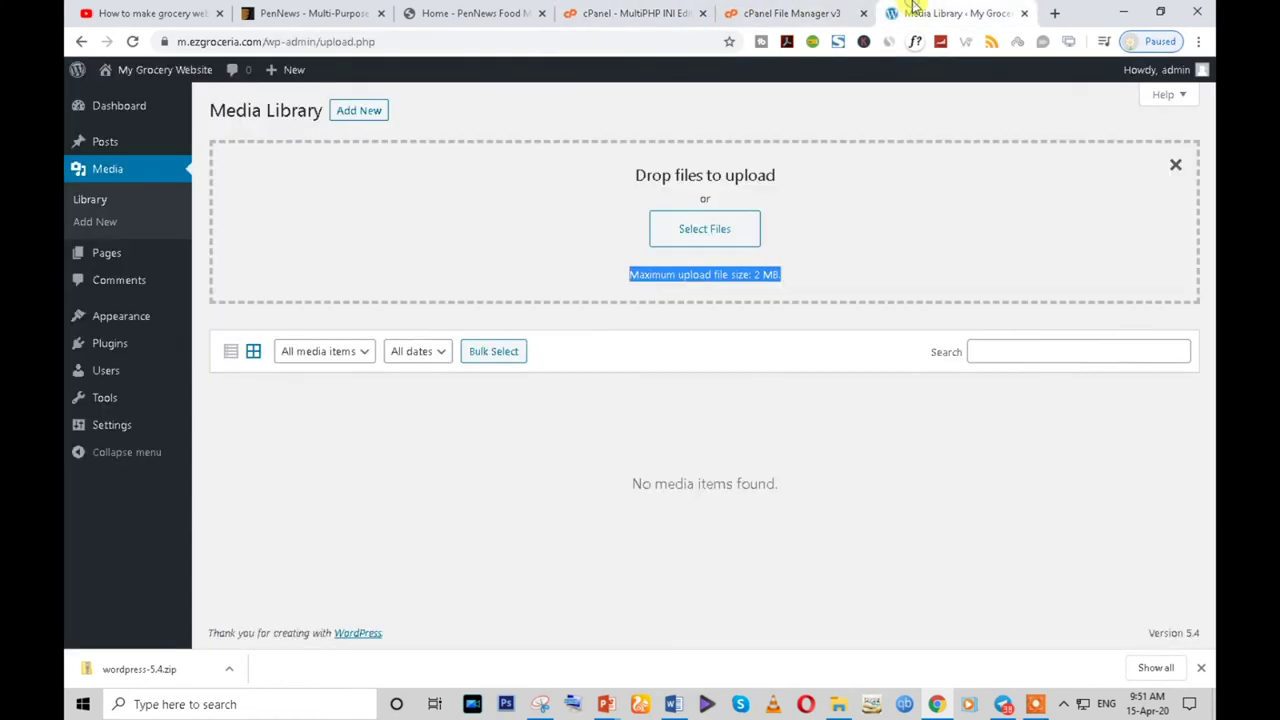
{"action": "left_click", "coordinate": [132, 41]}
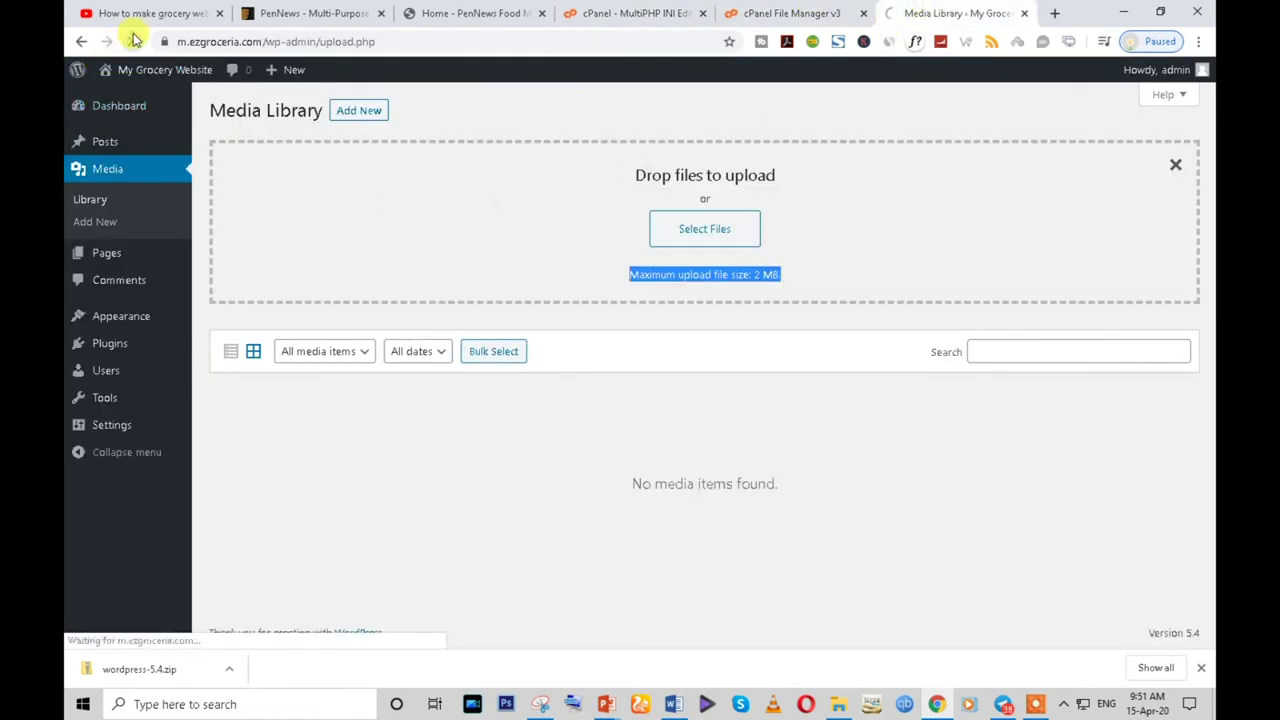
{"action": "left_click", "coordinate": [359, 112]}
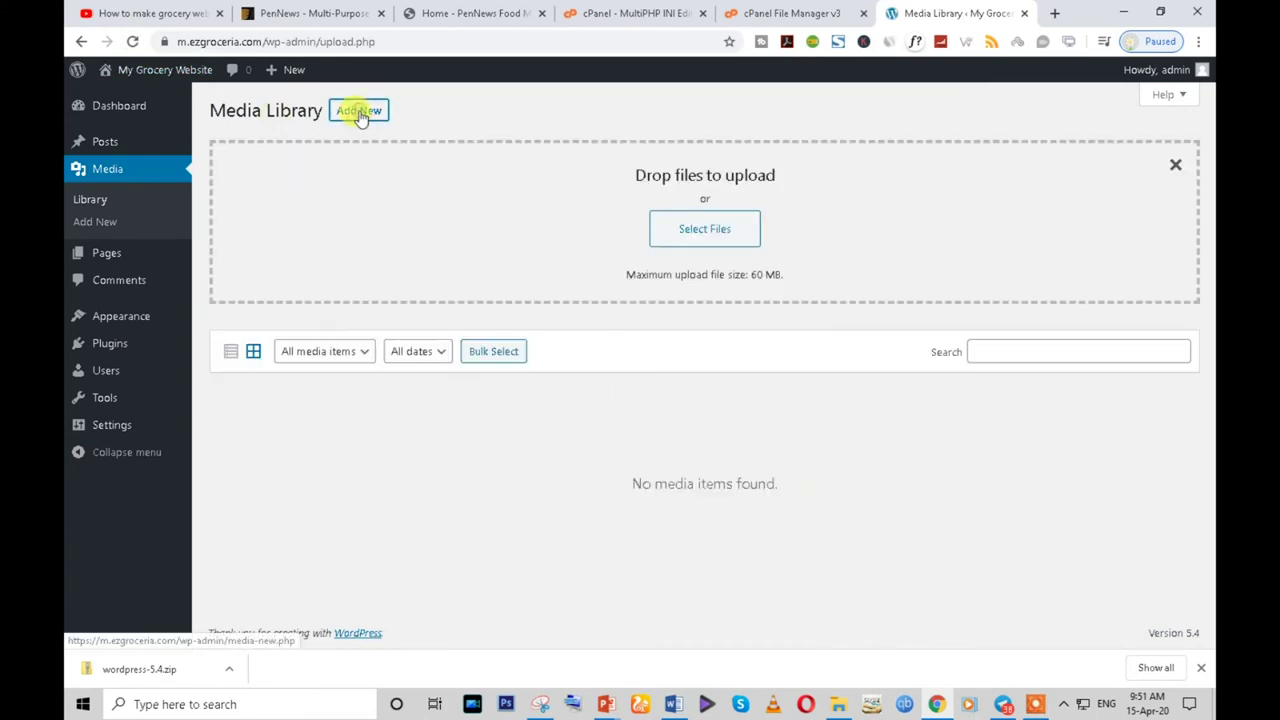
{"action": "triple_click", "coordinate": [752, 274]}
{"action": "double_click", "coordinate": [716, 274]}
{"action": "triple_click", "coordinate": [714, 274]}
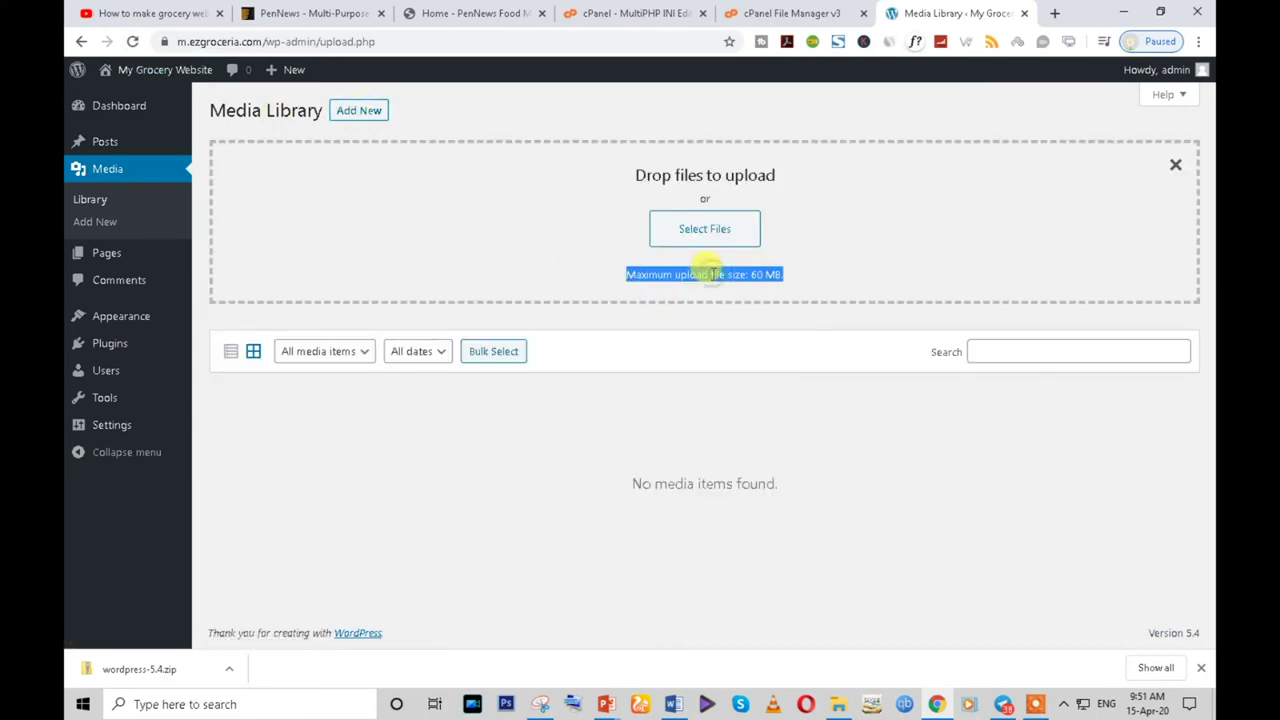
{"action": "double_click", "coordinate": [737, 274]}
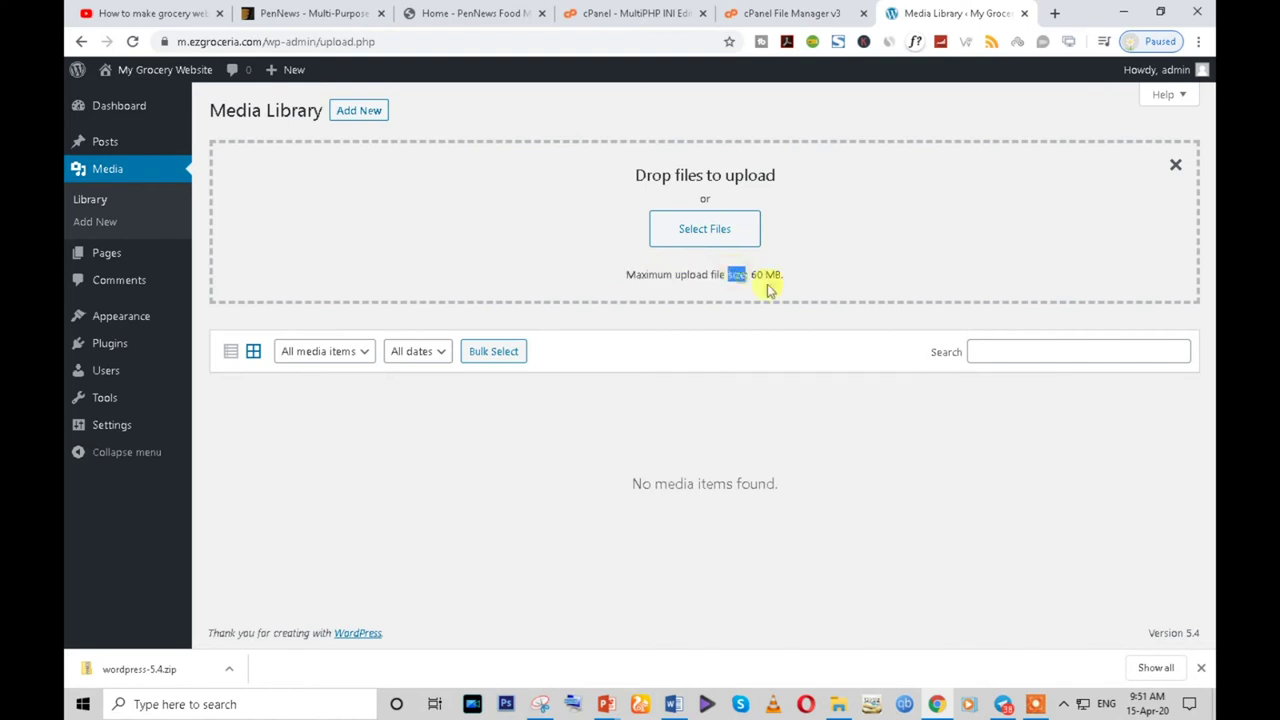
Step: Upload pennews.zip from the pennews_v6.3 folder as a new theme in WordPress and install it
{"action": "mouse_move", "coordinate": [126, 318]}
{"action": "left_click", "coordinate": [209, 320]}
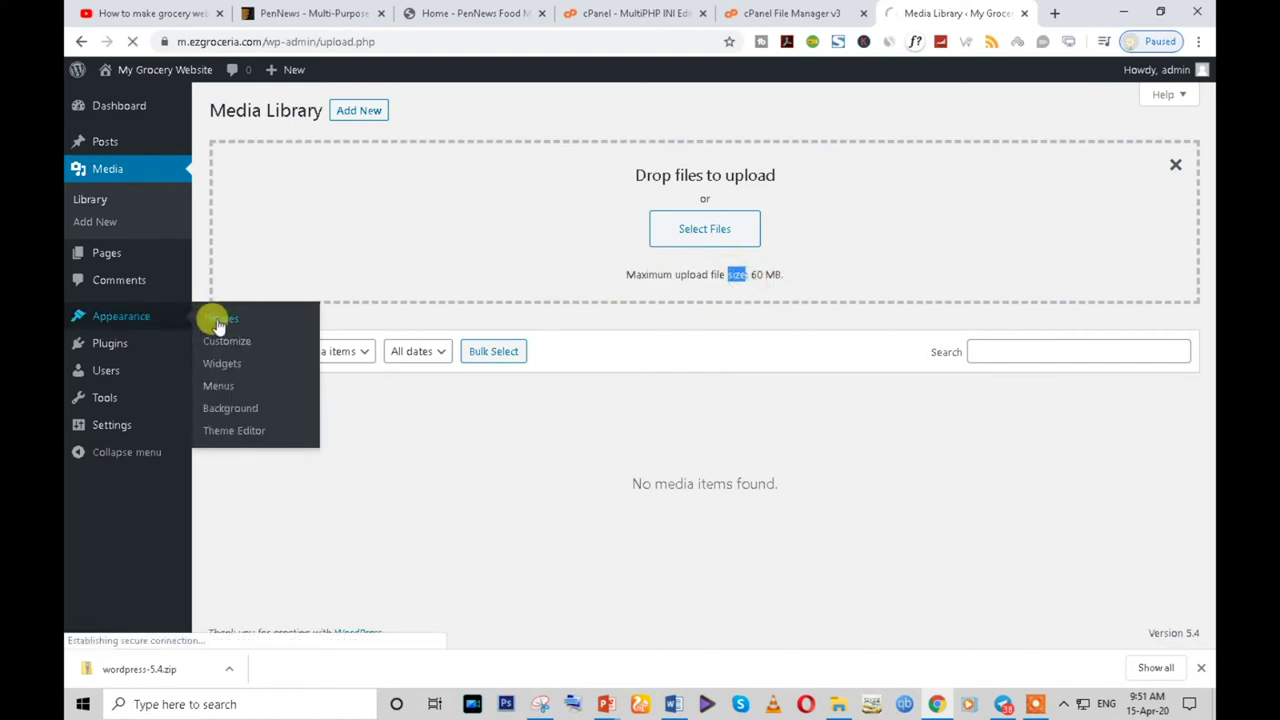
{"action": "left_click", "coordinate": [348, 111]}
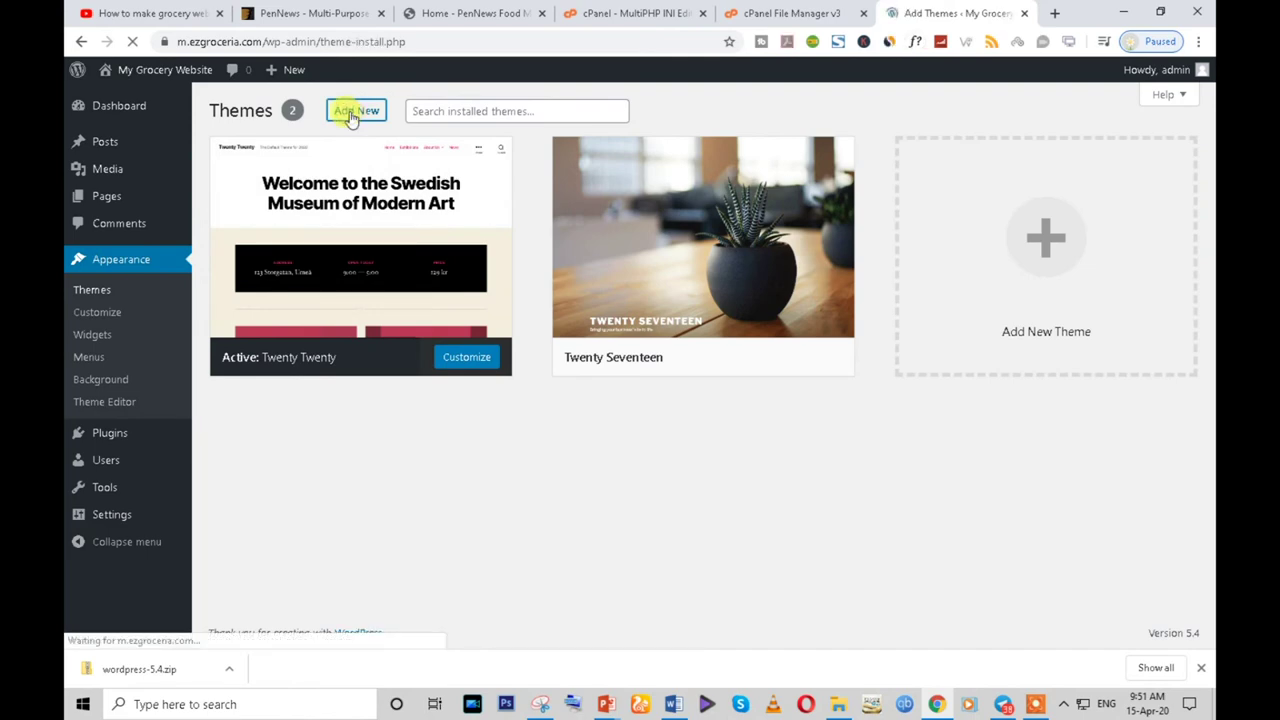
{"action": "left_click", "coordinate": [368, 112]}
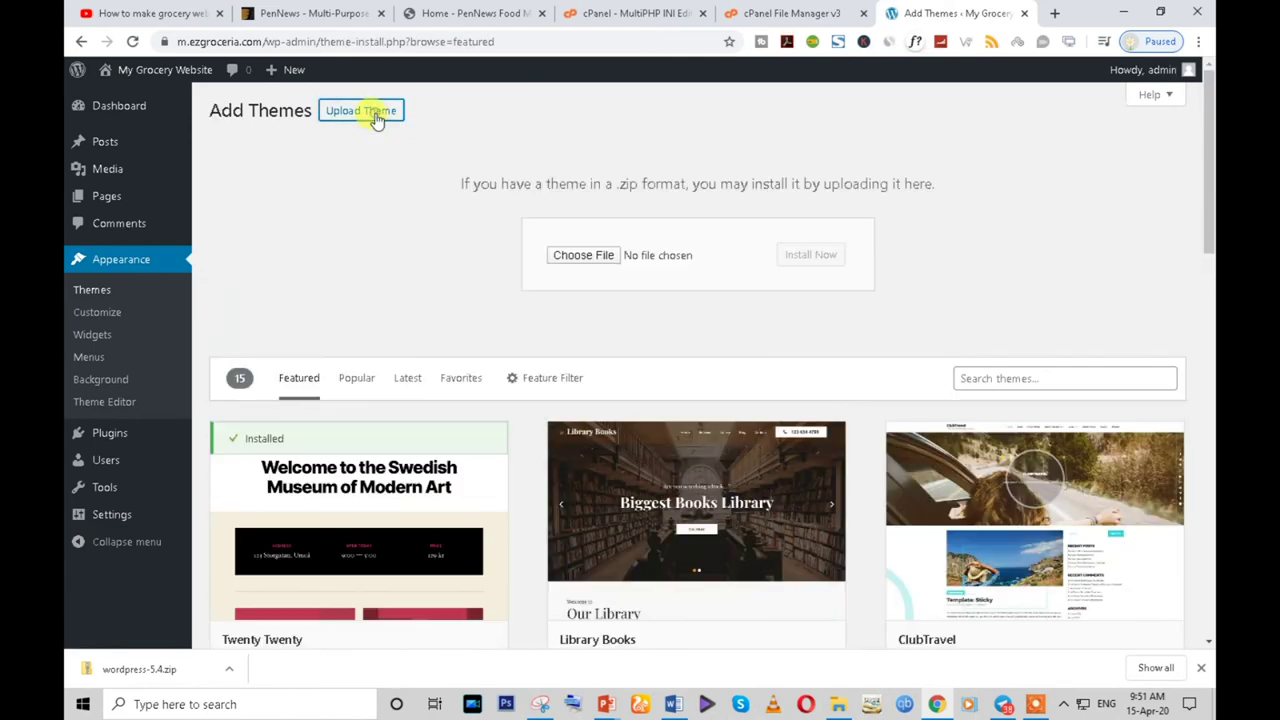
{"action": "left_click", "coordinate": [590, 257]}
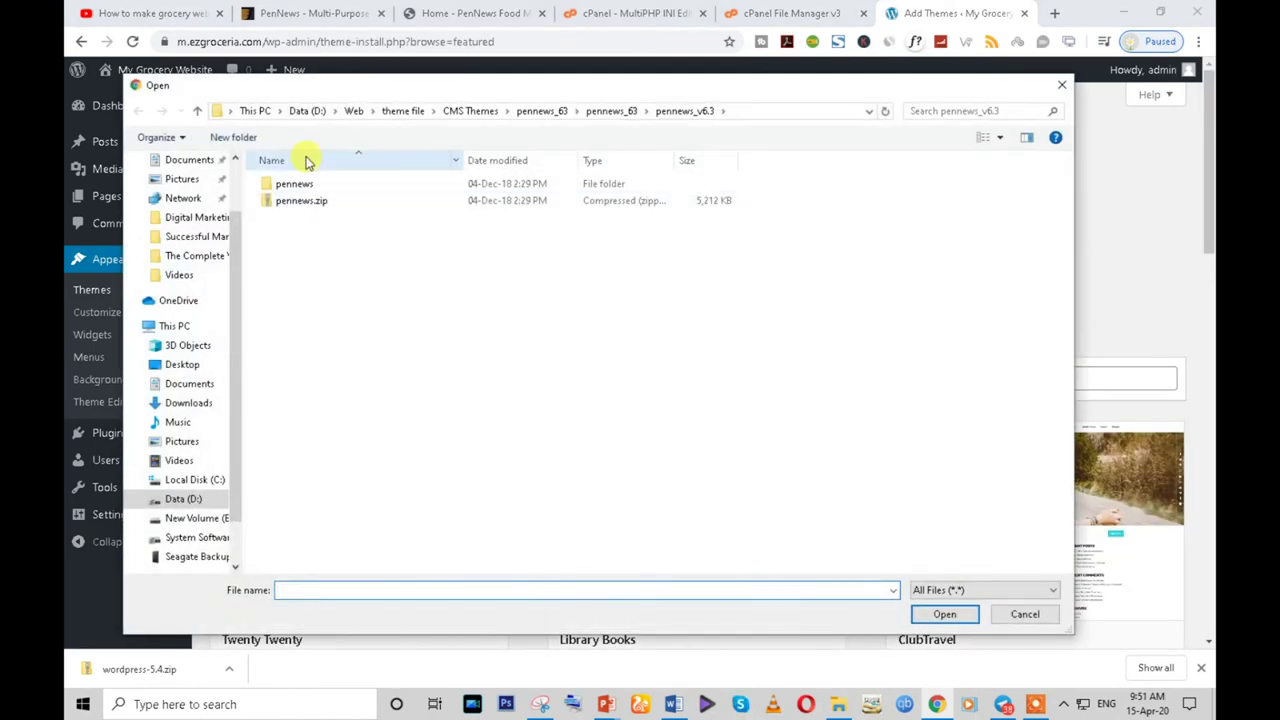
{"action": "left_click", "coordinate": [312, 201]}
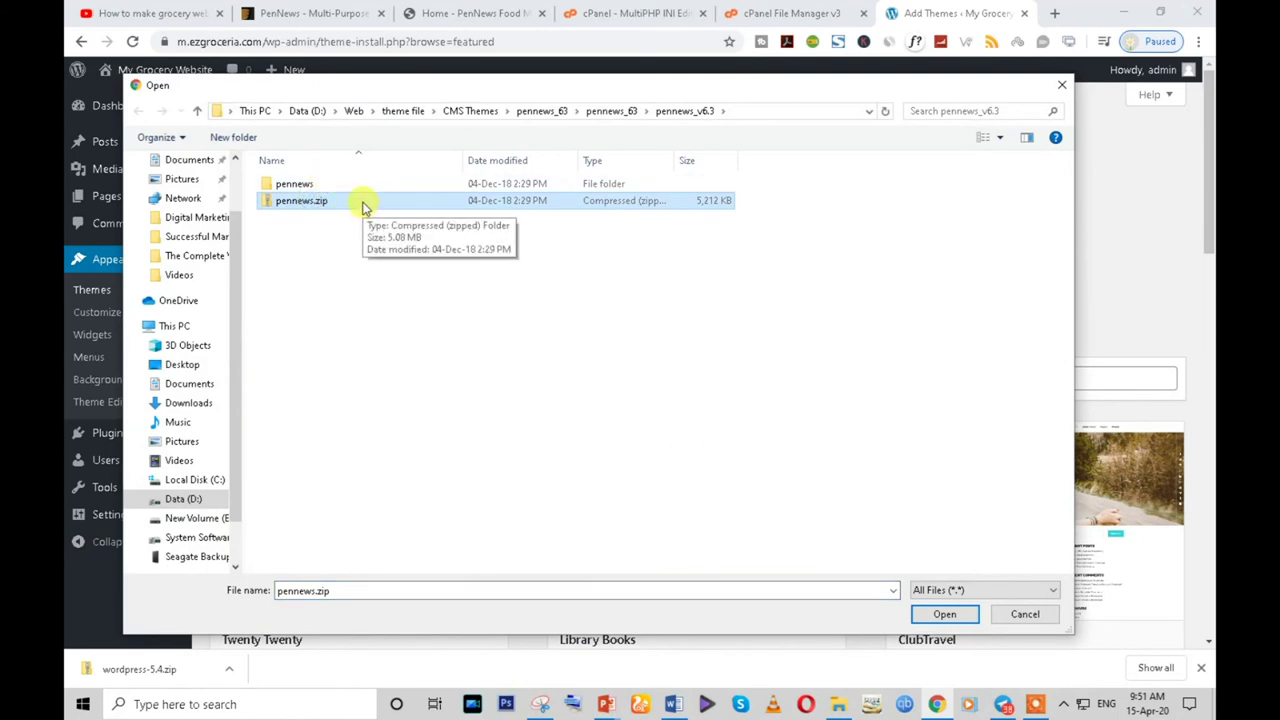
{"action": "left_click", "coordinate": [936, 612]}
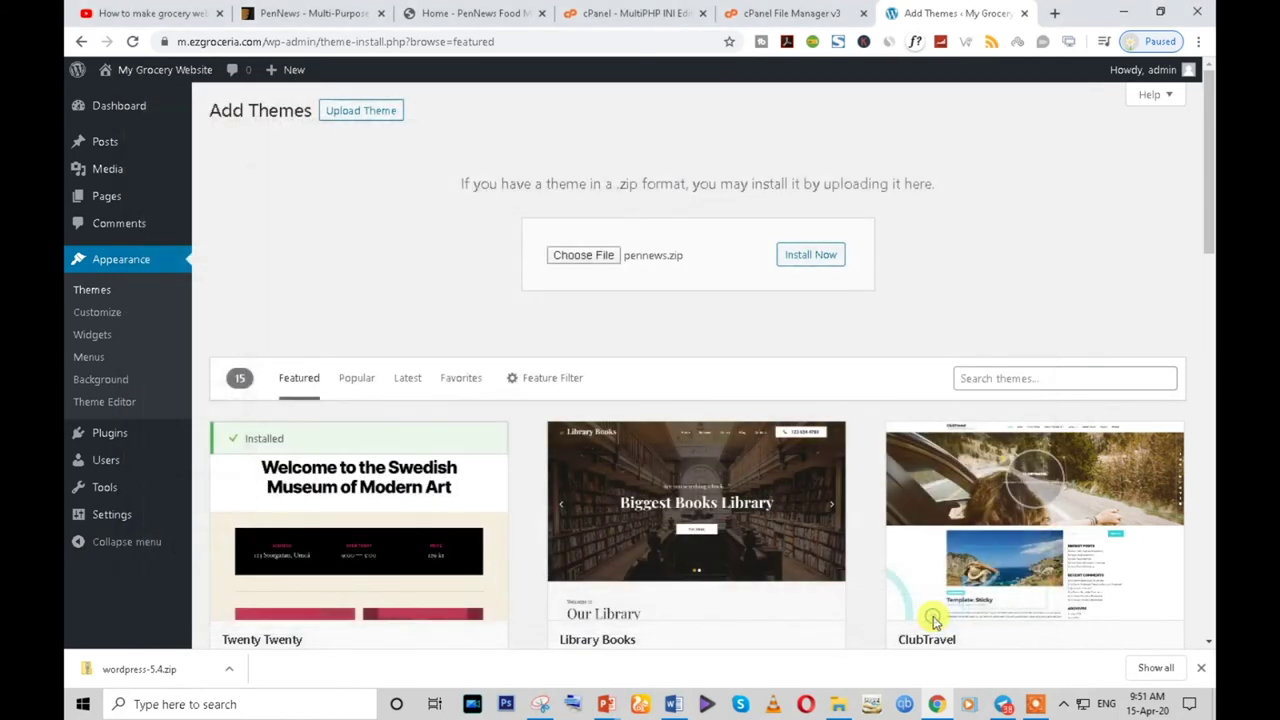
{"action": "left_click", "coordinate": [792, 263]}
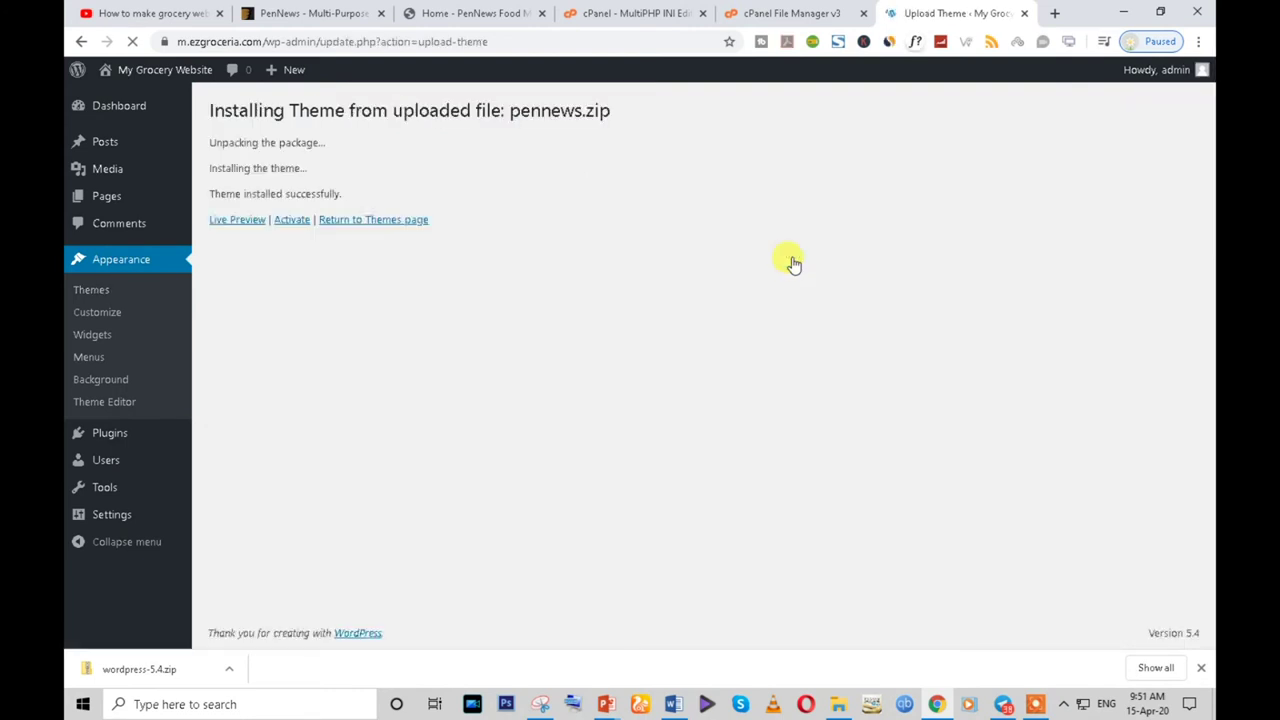
Step: Activate the uploaded PenNews theme and open the installation page for its required plugins
{"action": "left_click", "coordinate": [297, 224]}
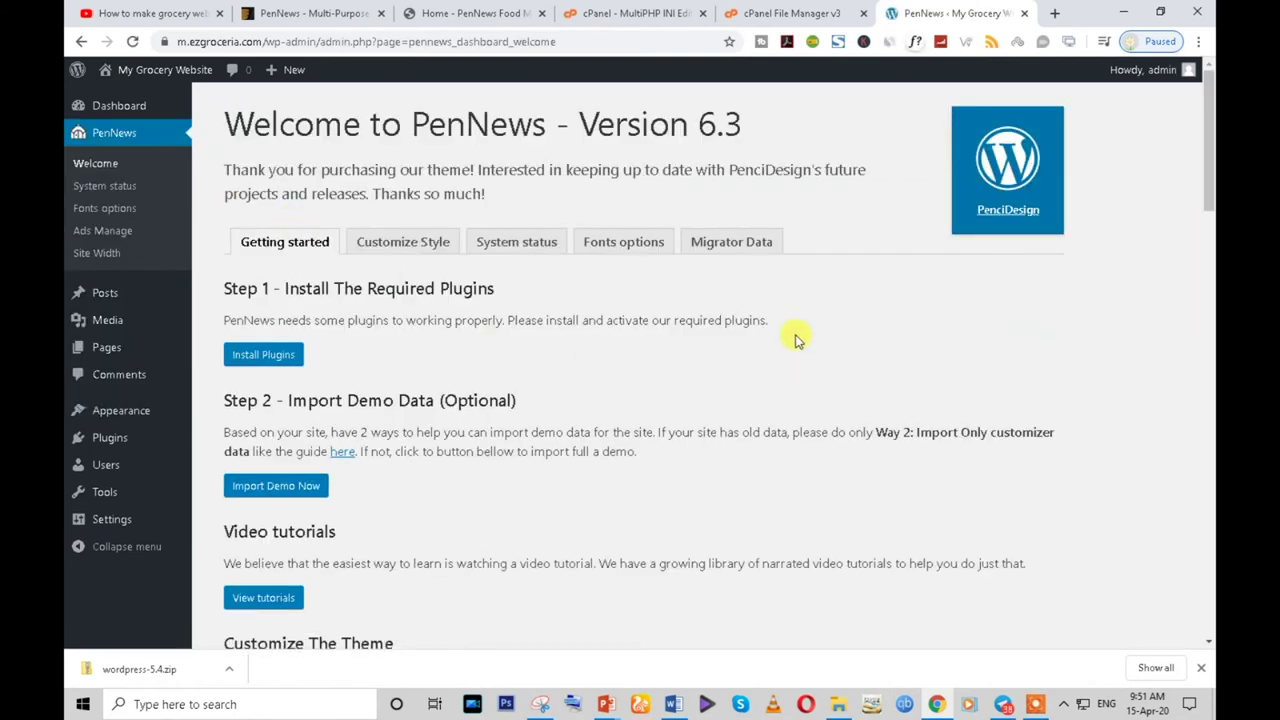
{"action": "scroll", "coordinate": [388, 400], "scroll_direction": "down", "scroll_amount": 3}
{"action": "scroll", "coordinate": [408, 477], "scroll_direction": "up", "scroll_amount": 3}
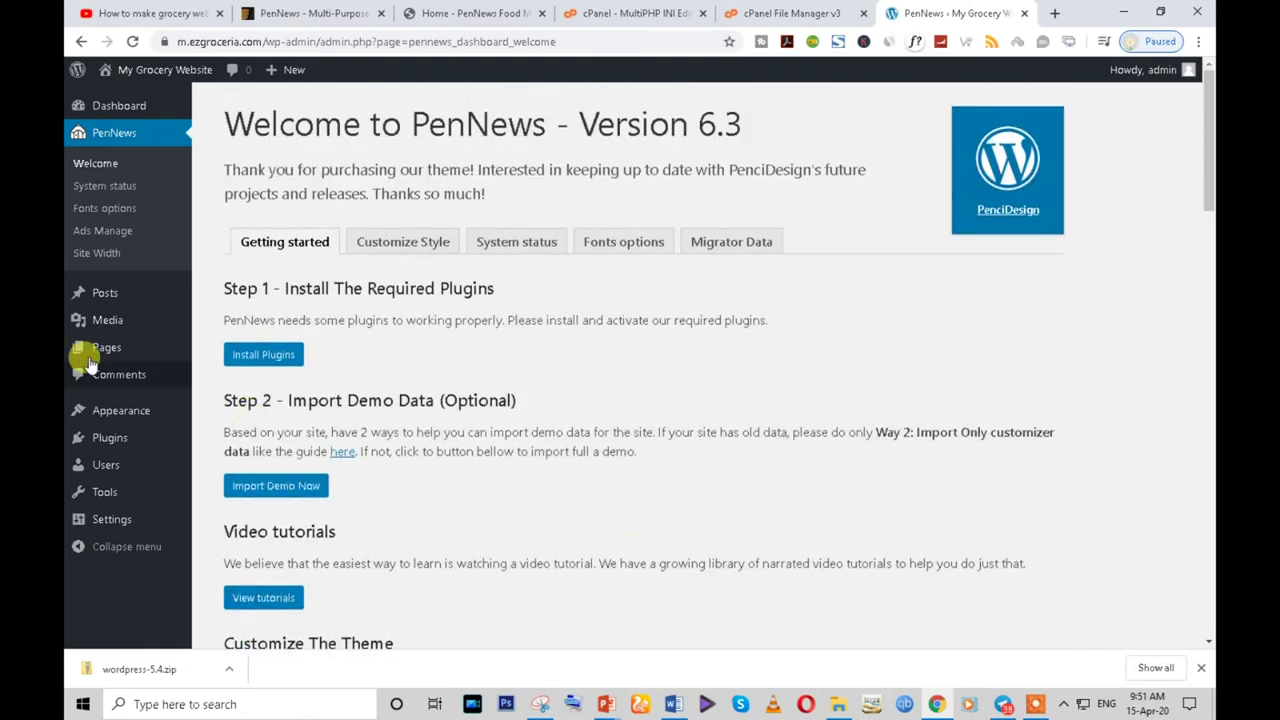
{"action": "left_click", "coordinate": [263, 355]}
{"action": "left_click", "coordinate": [850, 13]}
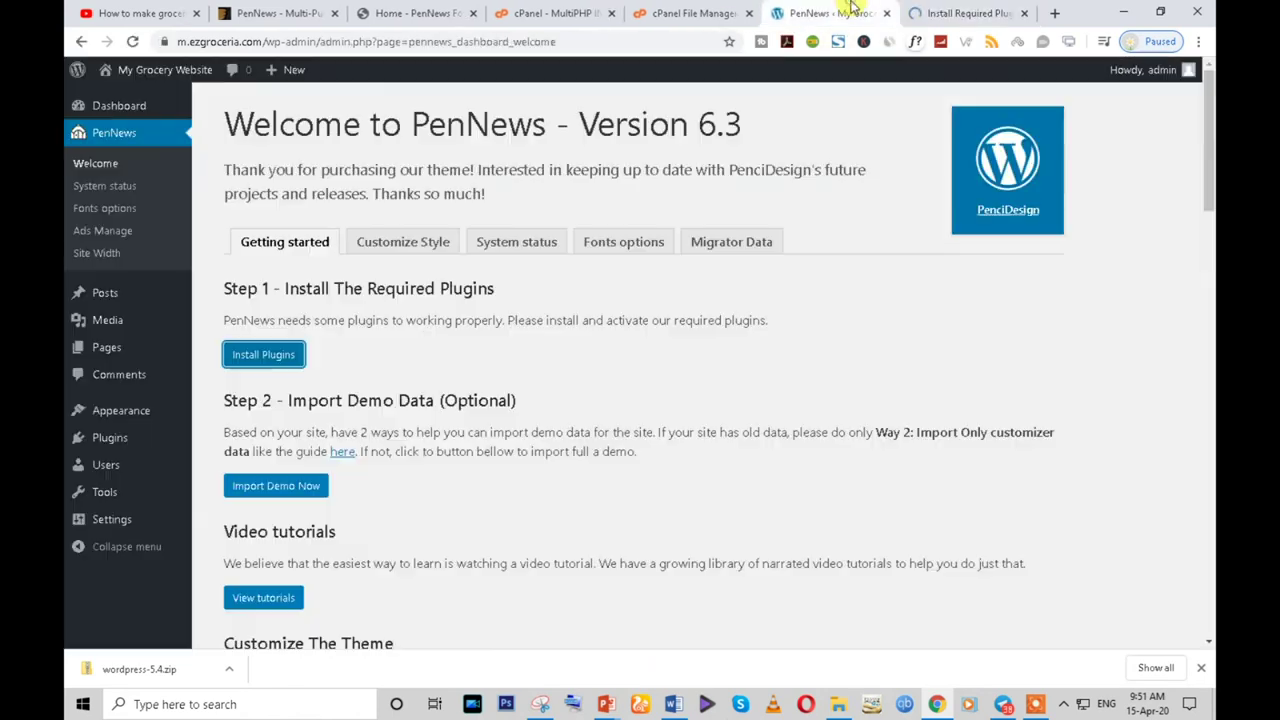
{"action": "key", "text": "ctrl+Tab"}
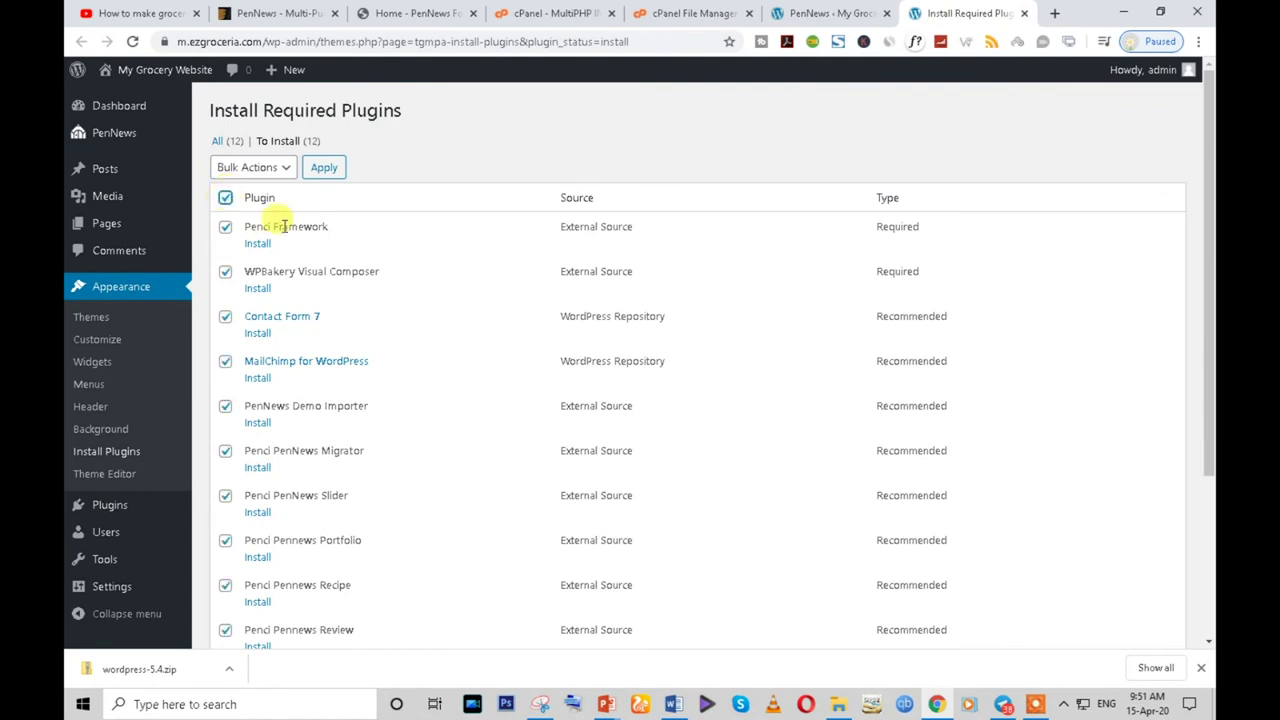
Step: Examine the source and type of each plugin in the Install Required Plugins list
{"action": "double_click", "coordinate": [882, 272]}
{"action": "triple_click", "coordinate": [576, 271]}
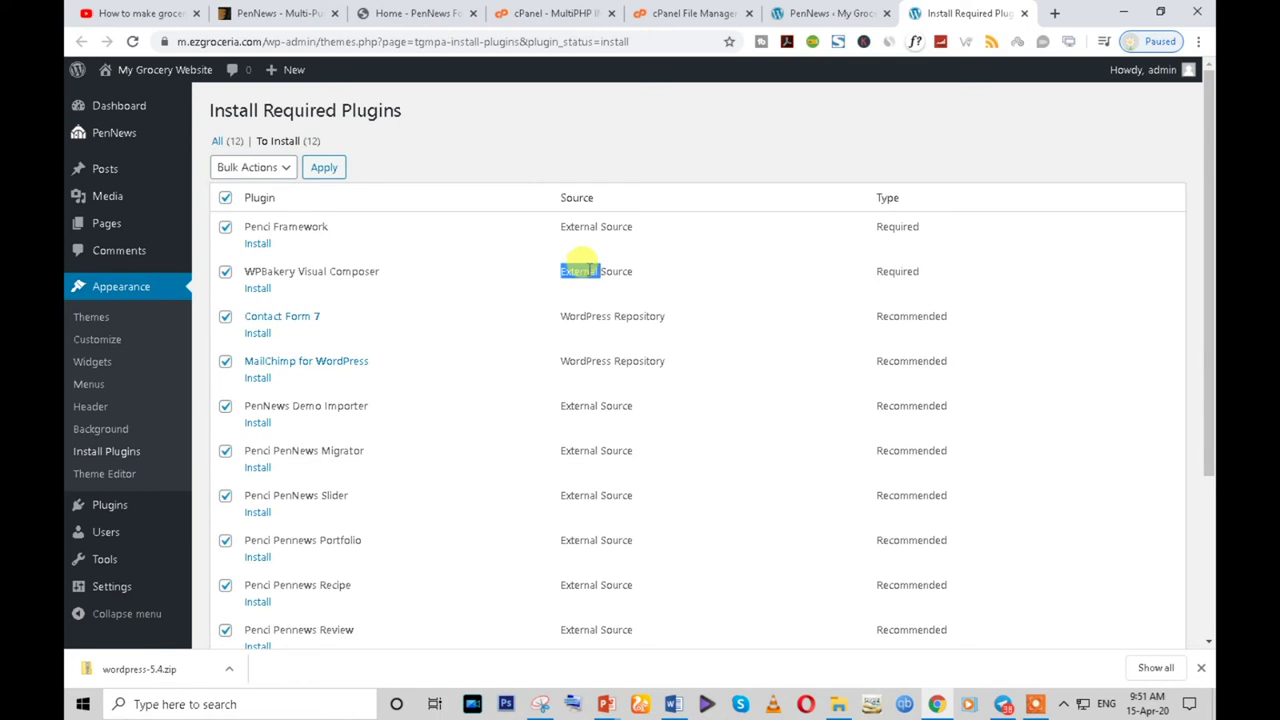
{"action": "double_click", "coordinate": [581, 224]}
{"action": "scroll", "coordinate": [572, 460], "scroll_direction": "down", "scroll_amount": 3}
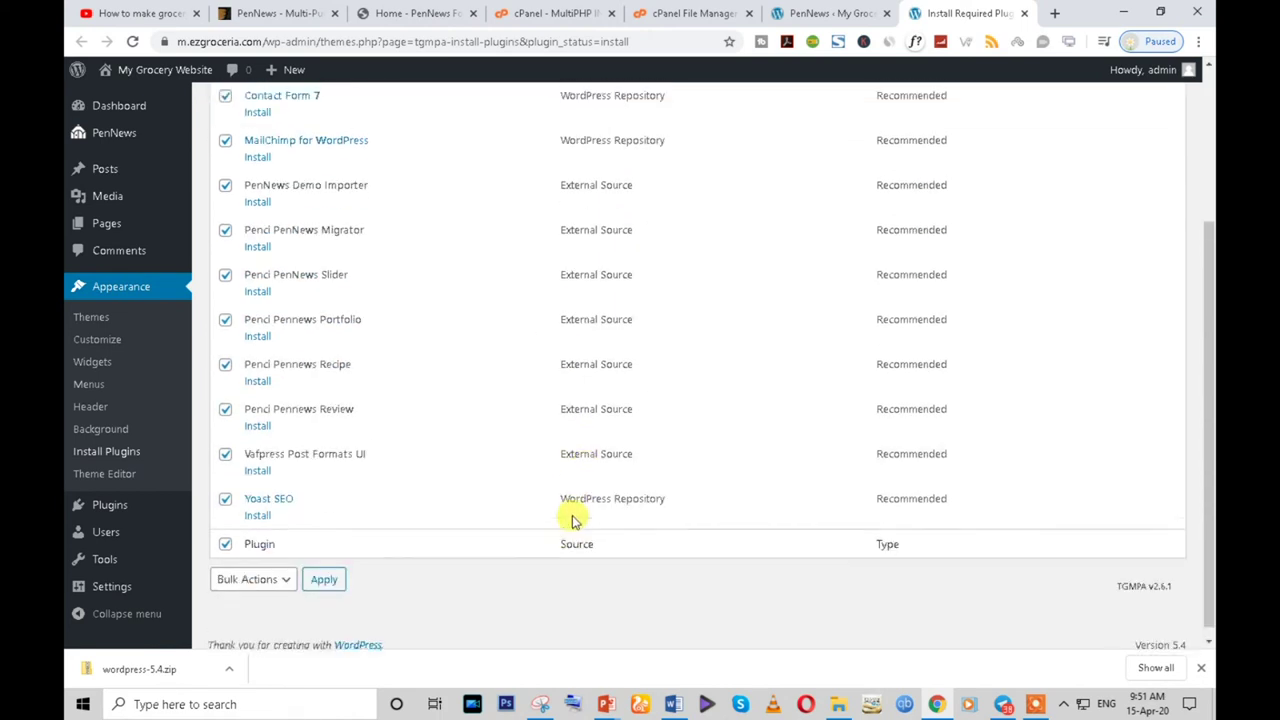
{"action": "scroll", "coordinate": [572, 520], "scroll_direction": "up", "scroll_amount": 3}
{"action": "scroll", "coordinate": [572, 520], "scroll_direction": "down", "scroll_amount": 1}
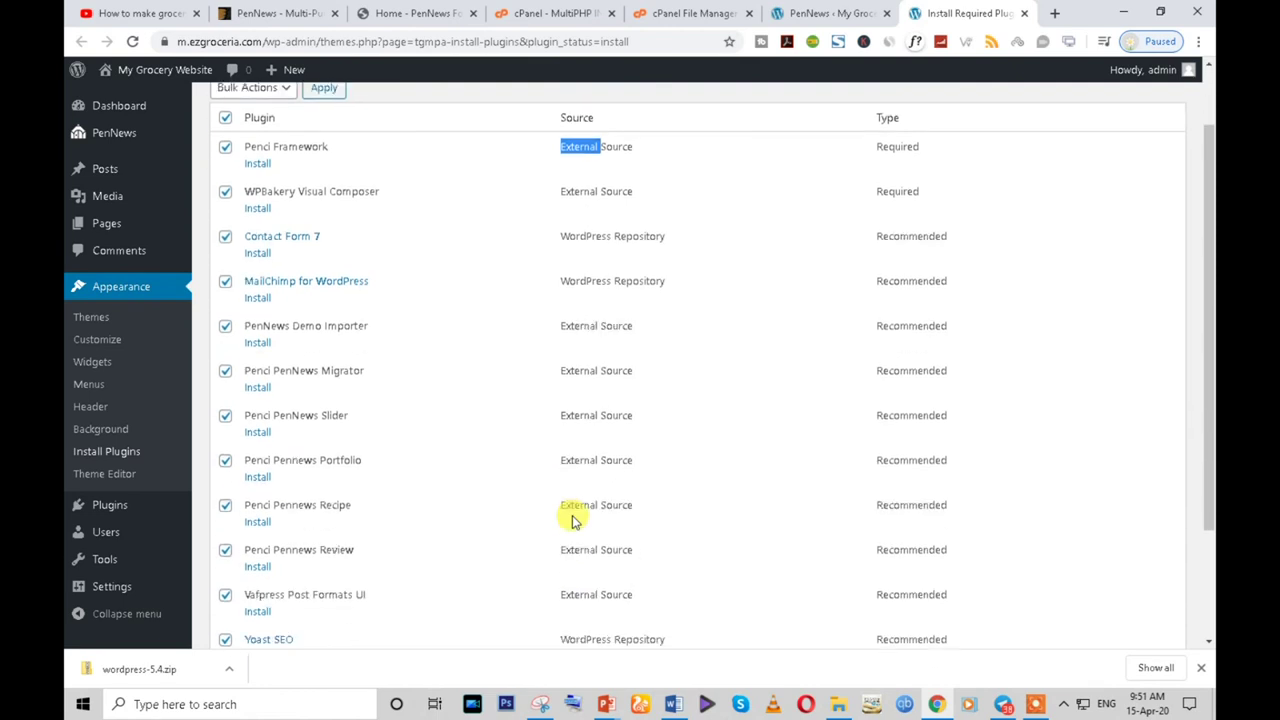
{"action": "scroll", "coordinate": [572, 520], "scroll_direction": "up", "scroll_amount": 1}
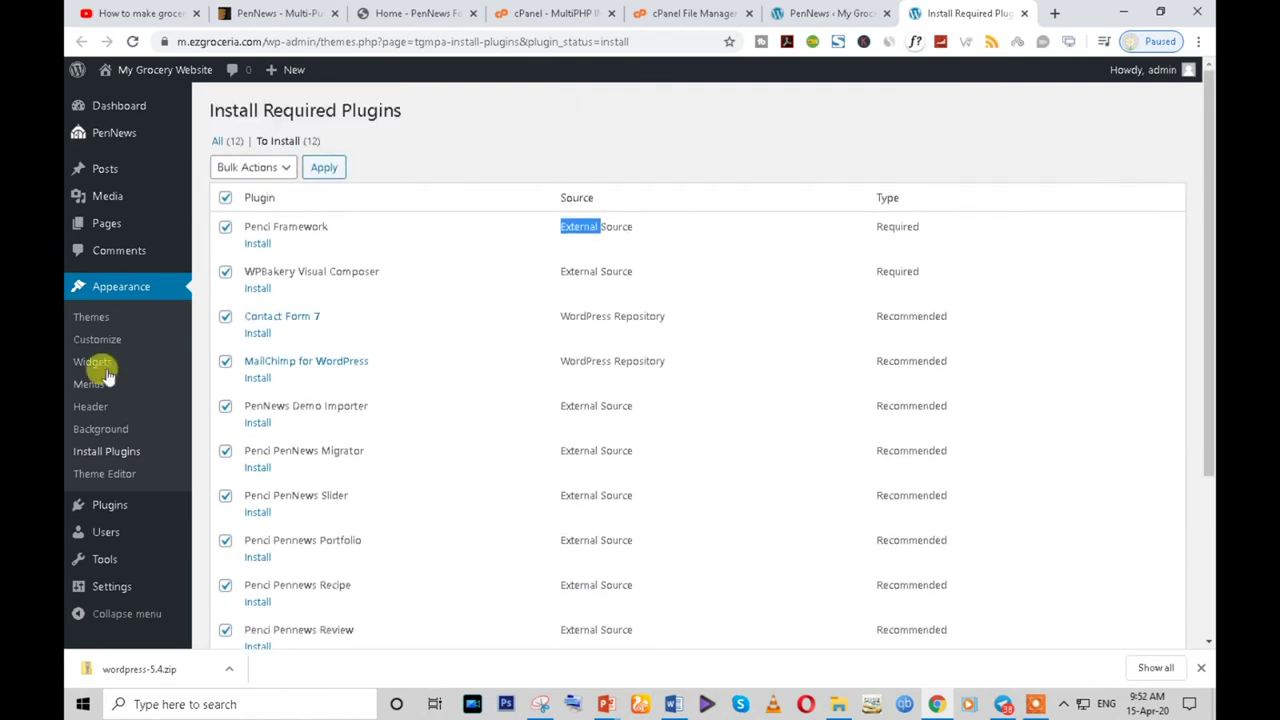
Step: Select only Penci Framework, WPBakery Visual Composer and PenNews Demo Importer, and bulk install them
{"action": "left_click", "coordinate": [226, 228]}
{"action": "left_click", "coordinate": [225, 272]}
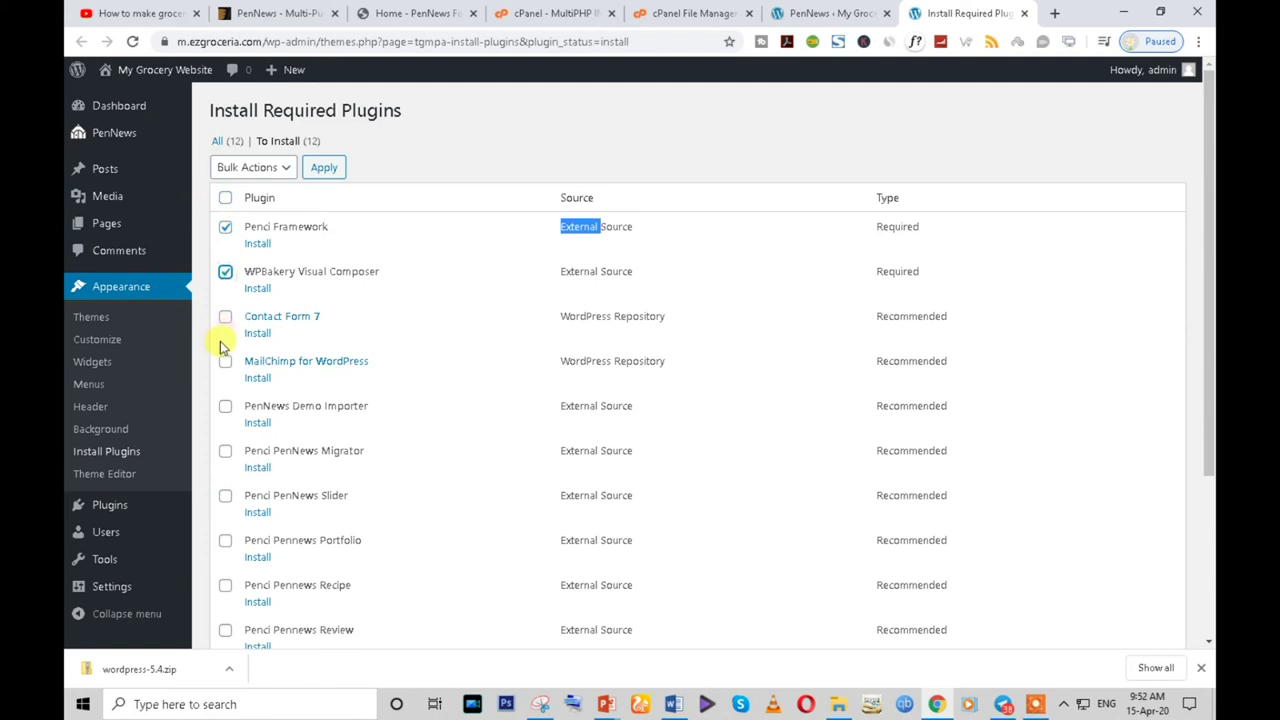
{"action": "left_click", "coordinate": [225, 408]}
{"action": "scroll", "coordinate": [300, 460], "scroll_direction": "down", "scroll_amount": 3}
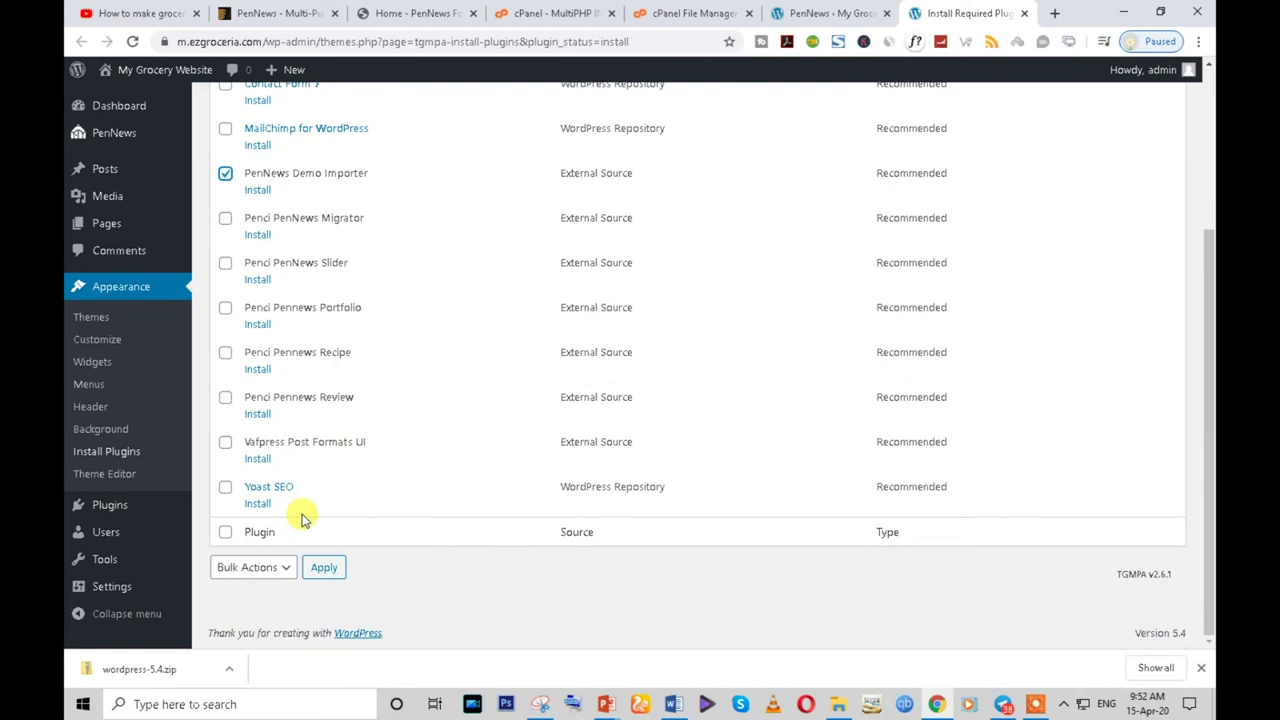
{"action": "scroll", "coordinate": [305, 518], "scroll_direction": "up", "scroll_amount": 3}
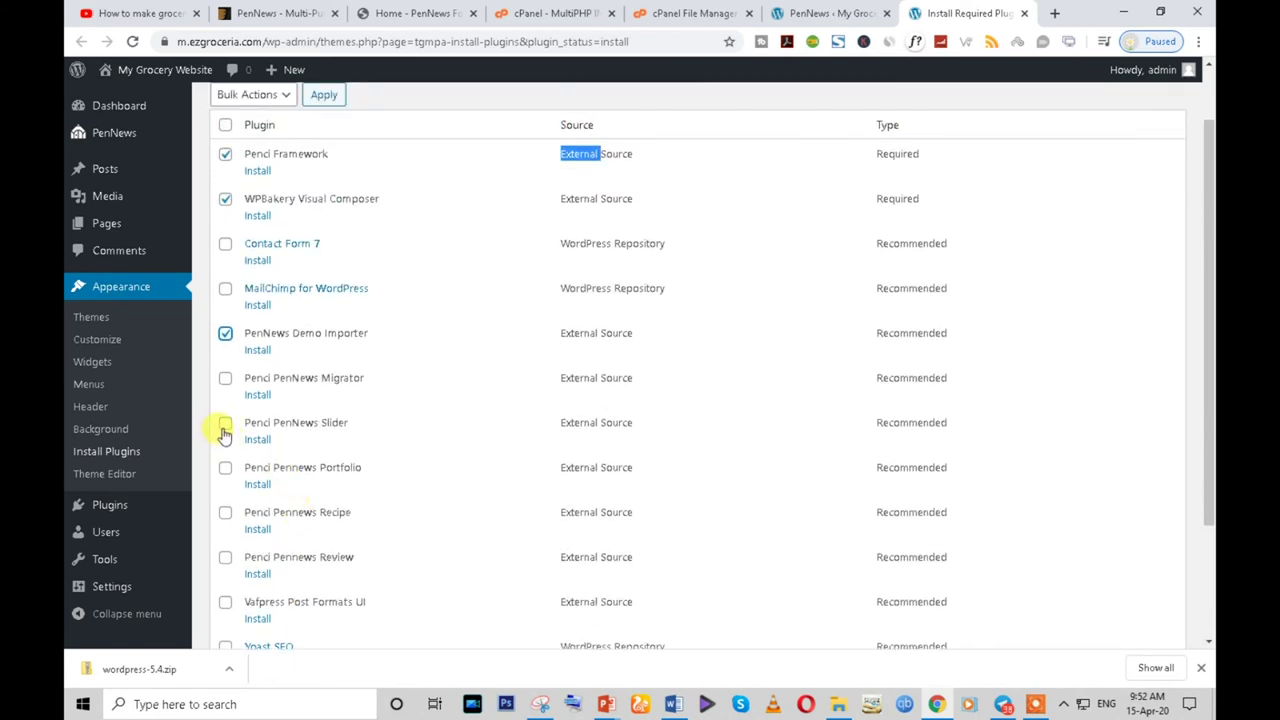
{"action": "scroll", "coordinate": [225, 432], "scroll_direction": "up", "scroll_amount": 1}
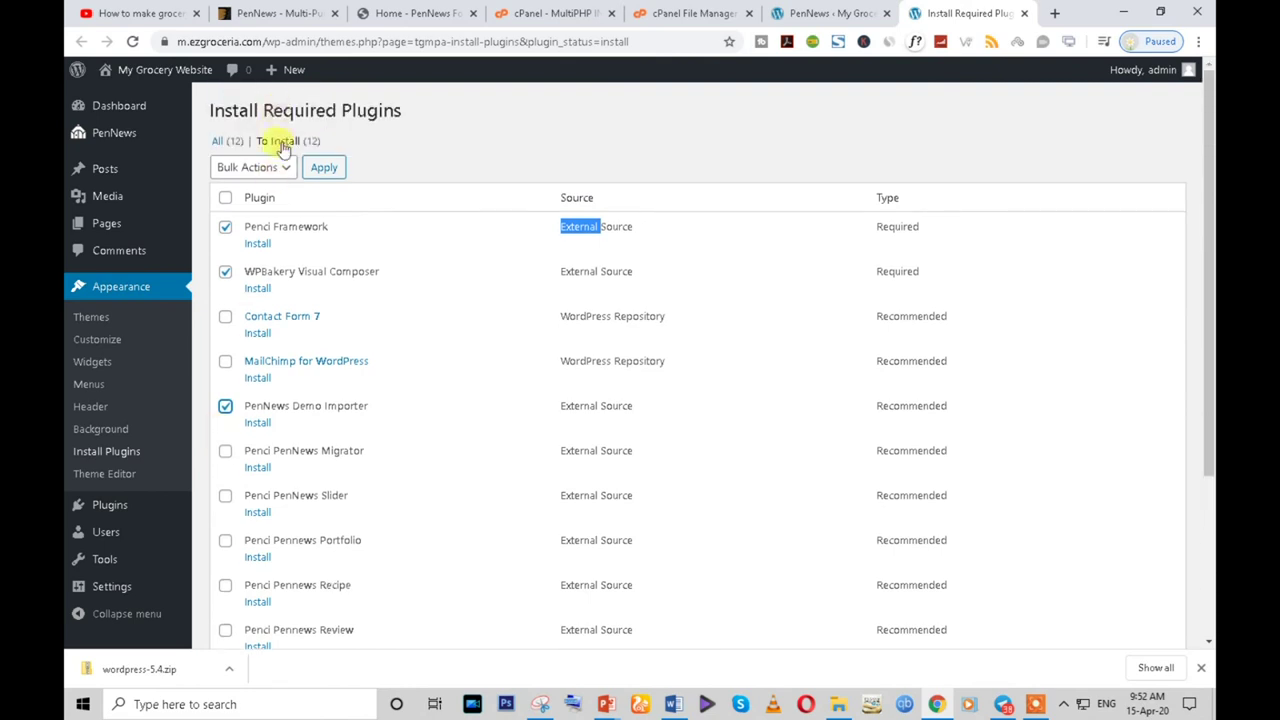
{"action": "left_click", "coordinate": [279, 170]}
{"action": "left_click", "coordinate": [268, 206]}
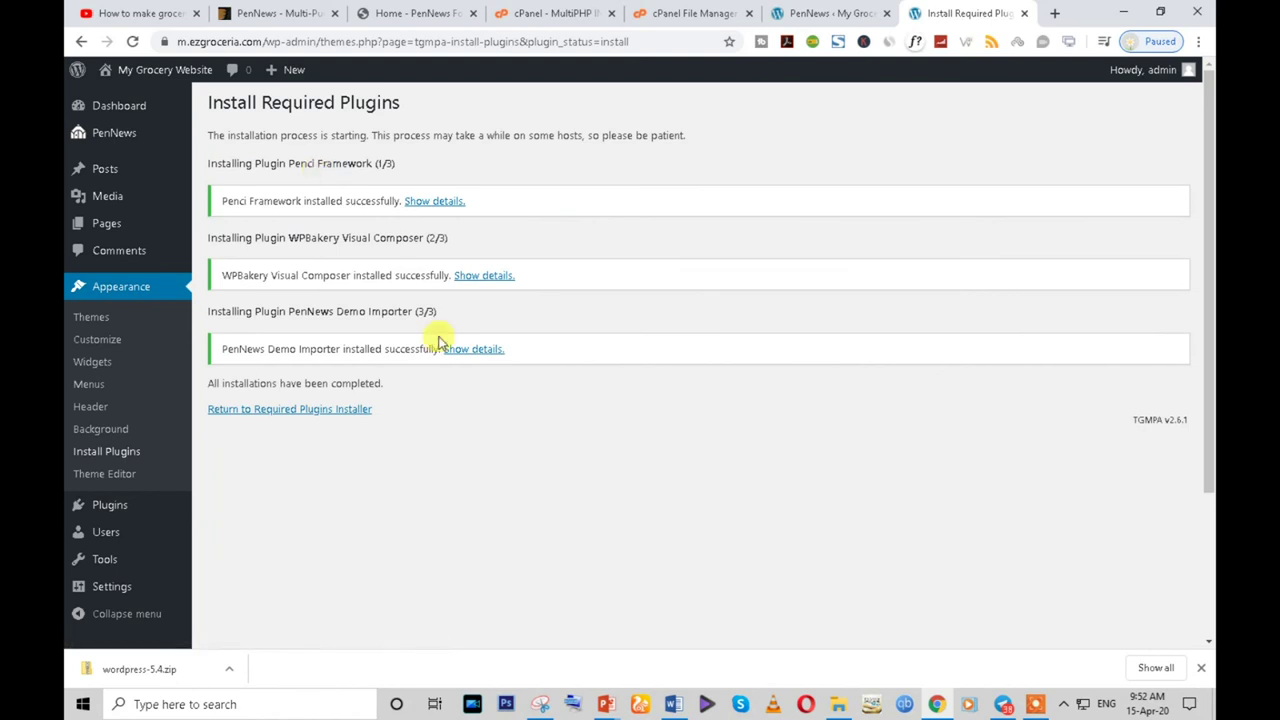
Step: Return to the required plugins installer and bulk activate Penci Framework, WPBakery Visual Composer and PenNews Demo Importer
{"action": "left_click", "coordinate": [306, 411]}
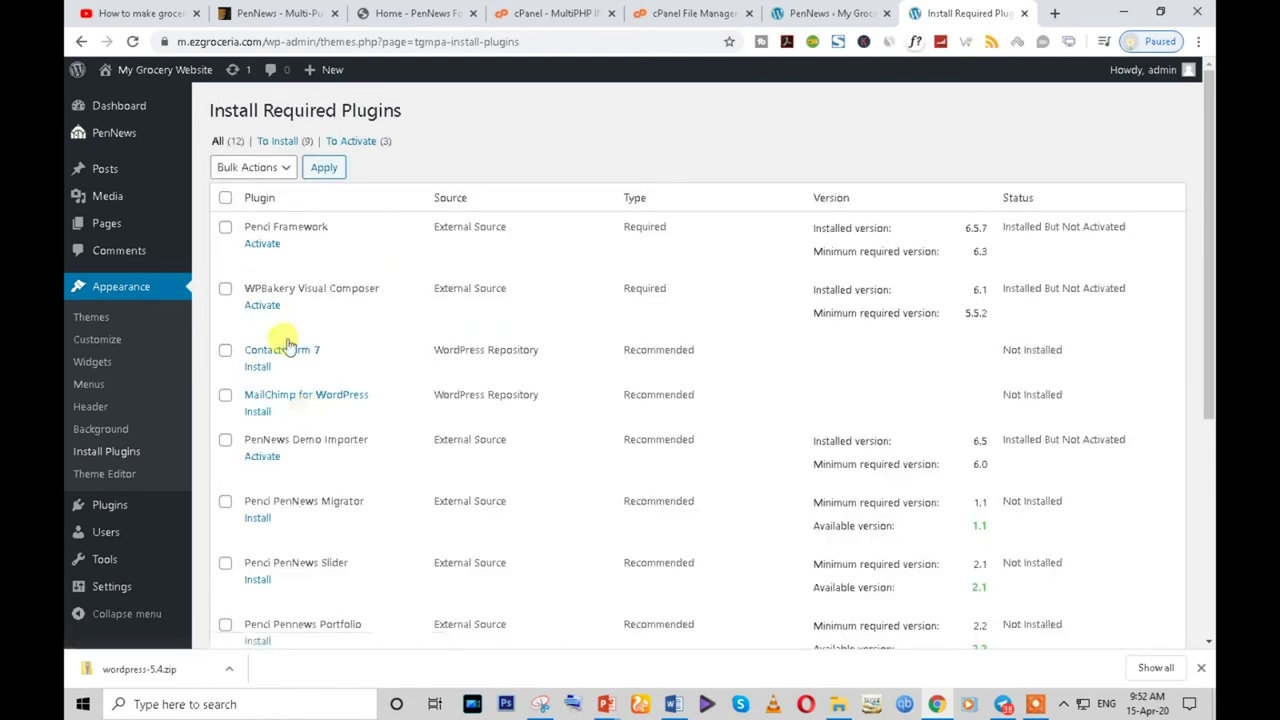
{"action": "left_click", "coordinate": [225, 288]}
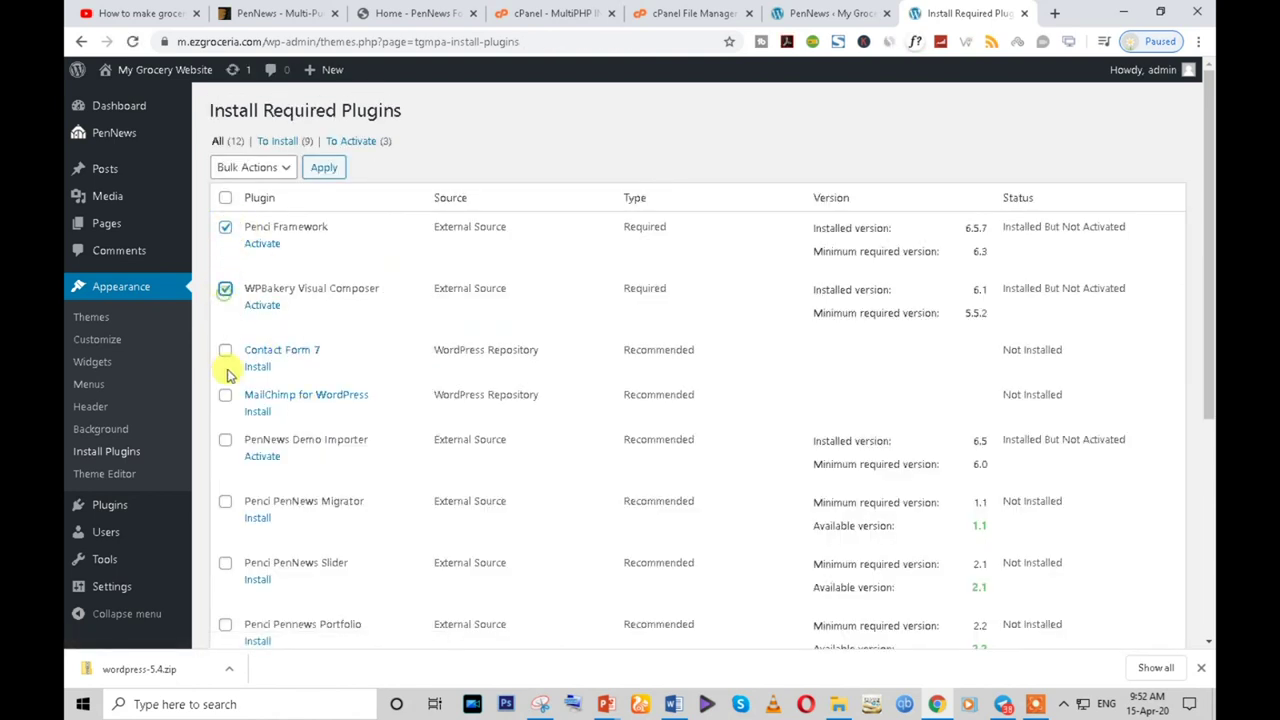
{"action": "left_click", "coordinate": [225, 443]}
{"action": "left_click", "coordinate": [280, 168]}
{"action": "left_click", "coordinate": [250, 233]}
{"action": "left_click", "coordinate": [327, 169]}
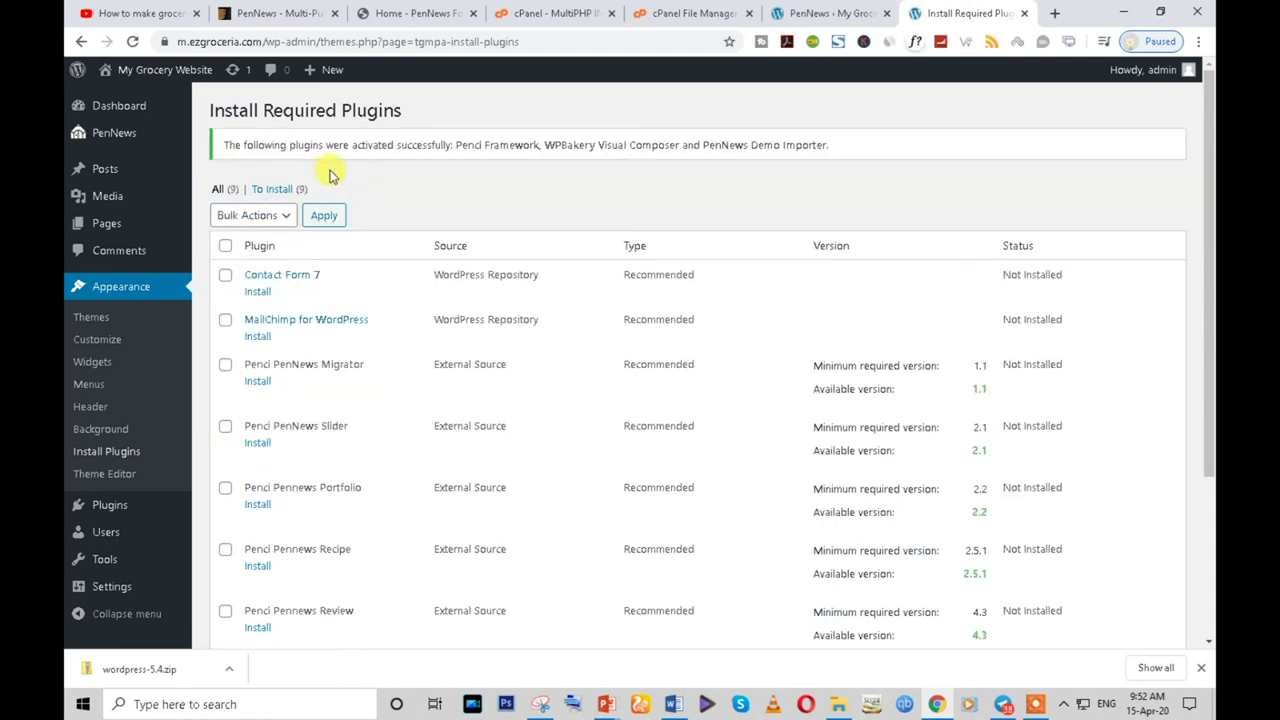
Step: Look through the remaining recommended plugins and return to the PenNews welcome page
{"action": "scroll", "coordinate": [380, 400], "scroll_direction": "down", "scroll_amount": 3}
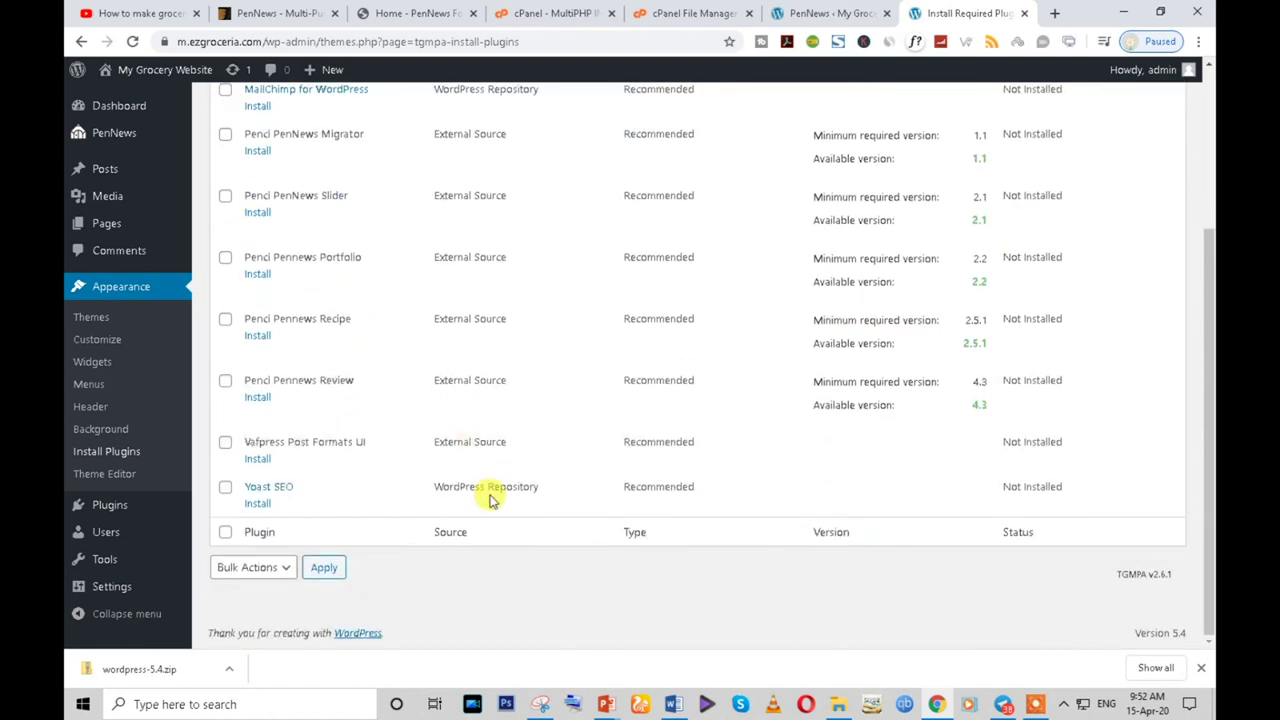
{"action": "scroll", "coordinate": [490, 500], "scroll_direction": "up", "scroll_amount": 6}
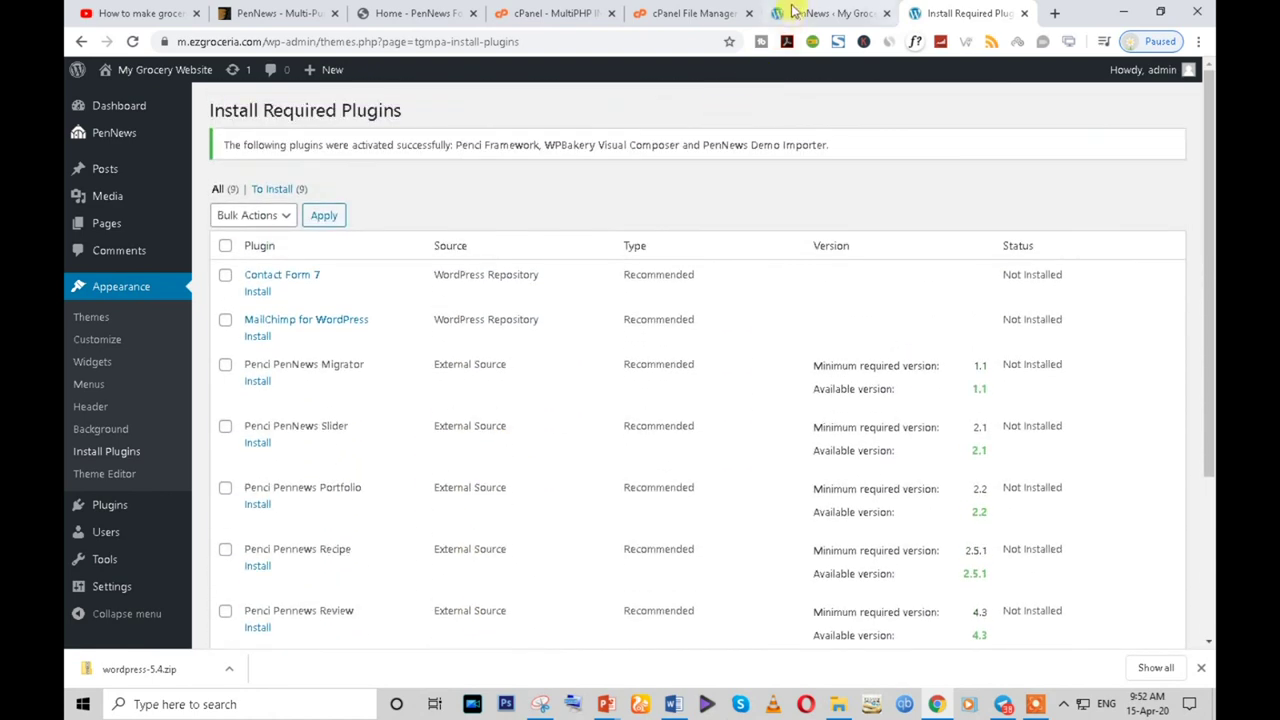
{"action": "left_click", "coordinate": [830, 13]}
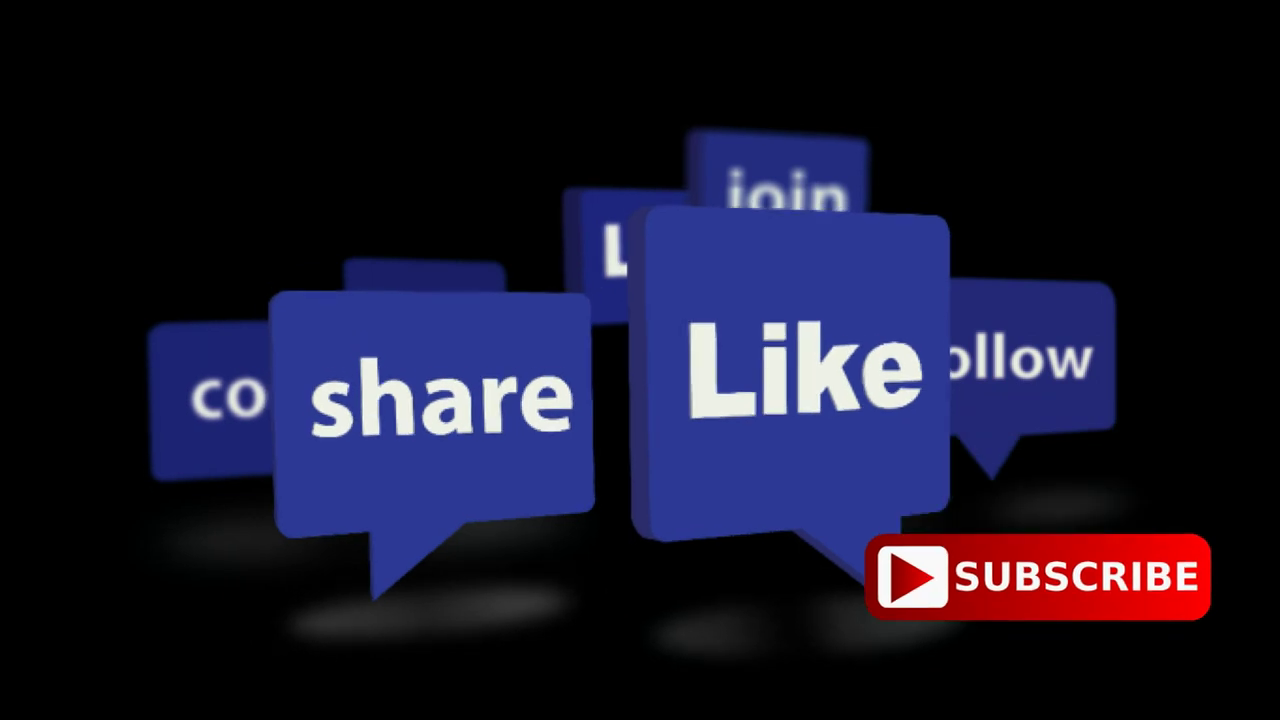